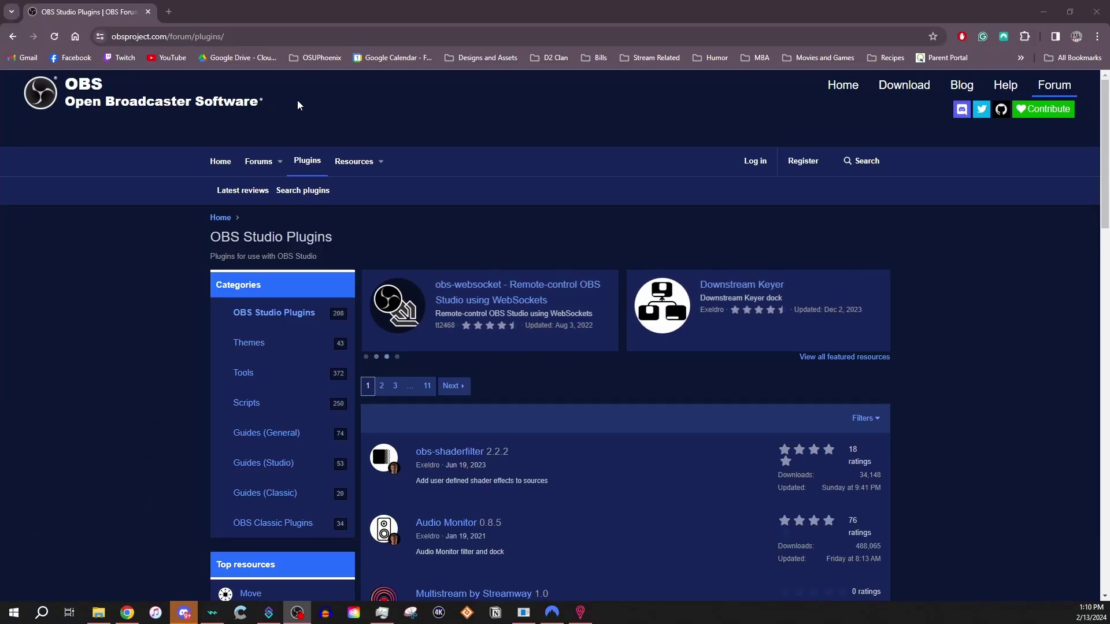
Step: Scroll the OBS Studio Plugins list until the Move 2.10.0 entry is visible
{"action": "scroll", "coordinate": [575, 208], "scroll_direction": "down", "scroll_amount": 2}
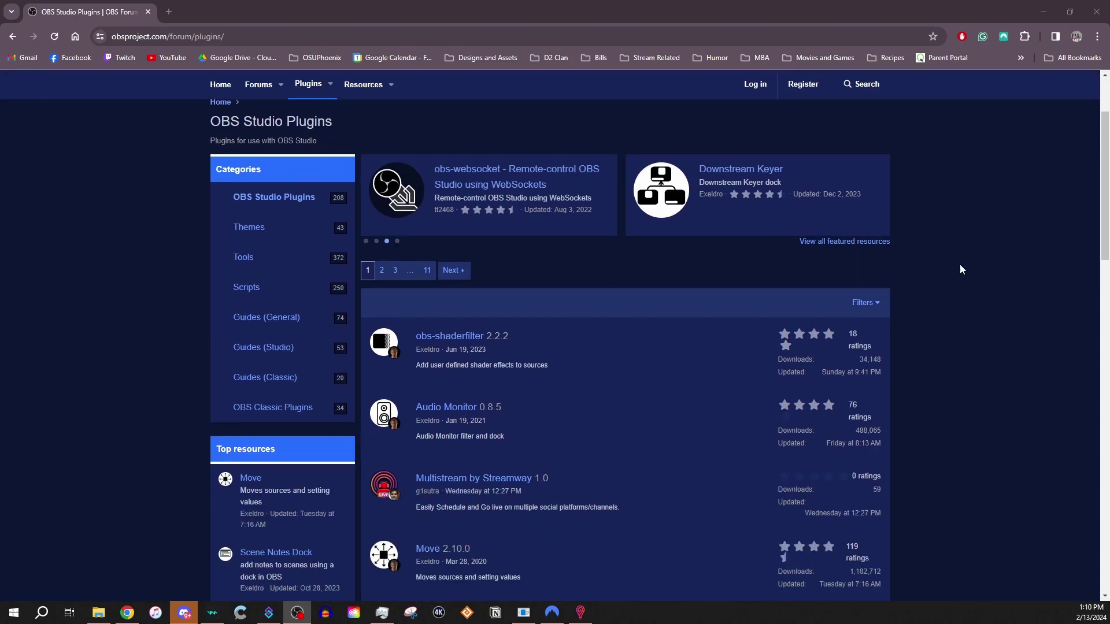
{"action": "scroll", "coordinate": [960, 269], "scroll_direction": "down", "scroll_amount": 6}
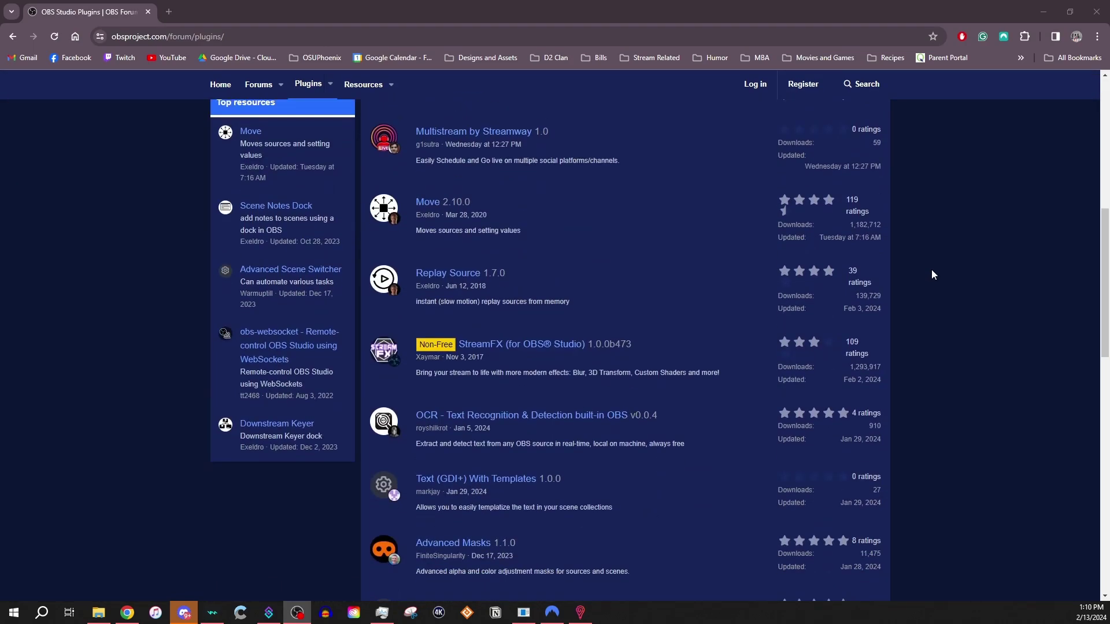
{"action": "scroll", "coordinate": [931, 270], "scroll_direction": "down", "scroll_amount": 4}
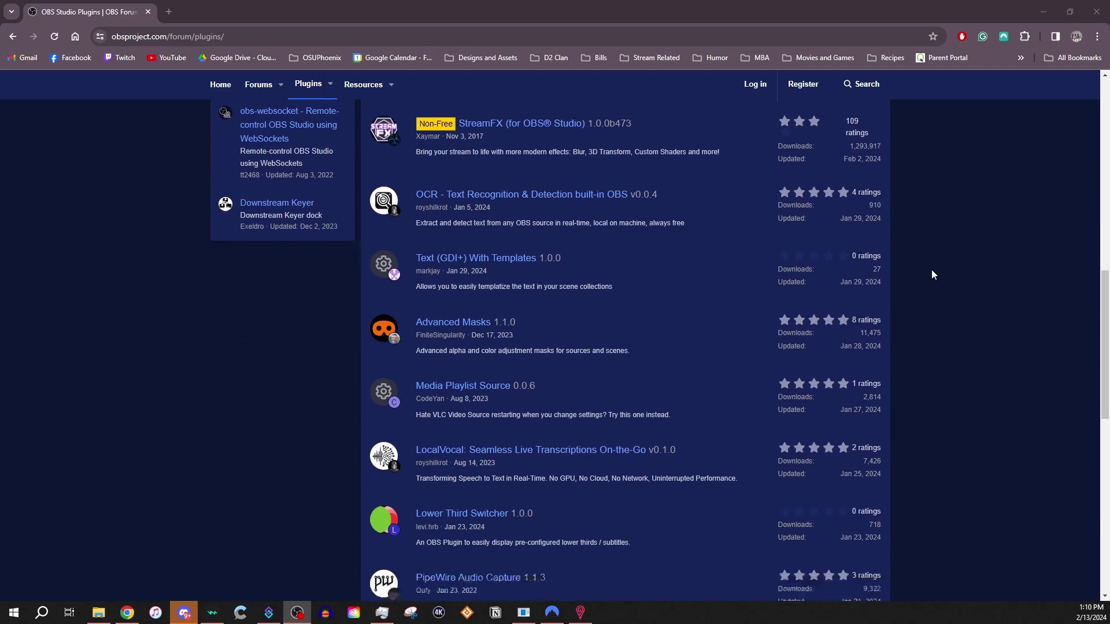
{"action": "scroll", "coordinate": [931, 269], "scroll_direction": "down", "scroll_amount": 2}
{"action": "scroll", "coordinate": [932, 269], "scroll_direction": "up", "scroll_amount": 8}
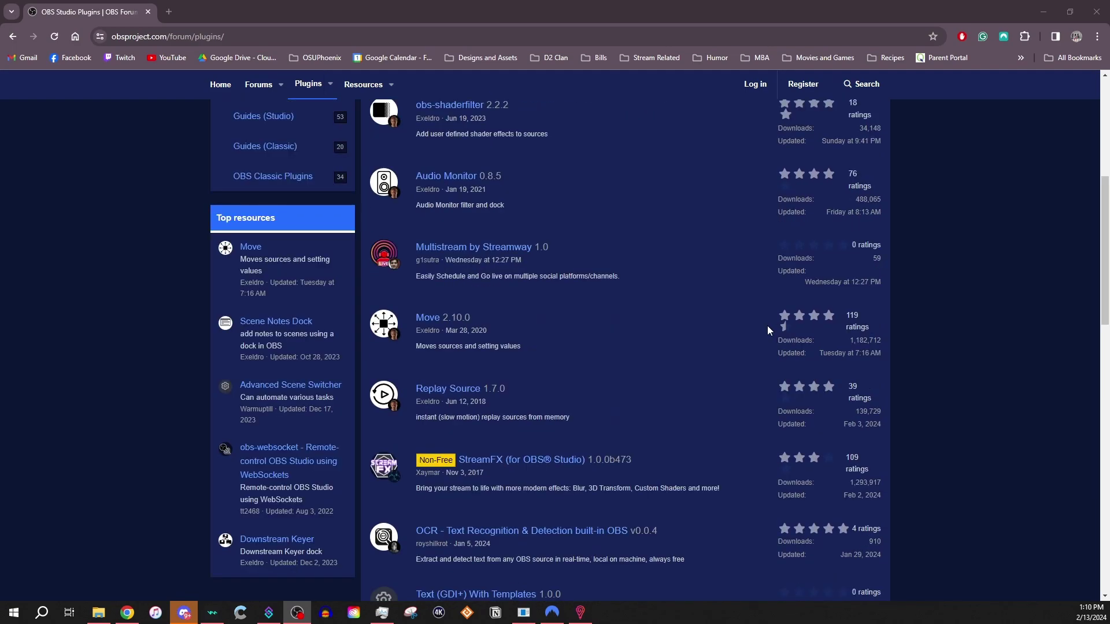
{"action": "scroll", "coordinate": [798, 278], "scroll_direction": "up", "scroll_amount": 1}
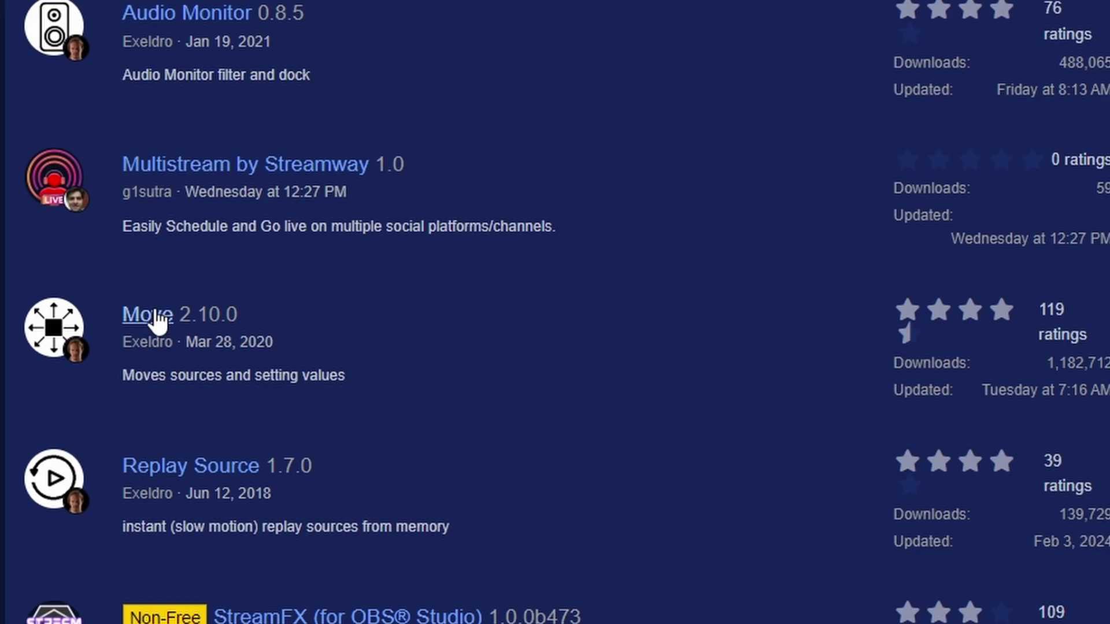
Step: Open the Move plugin's page and its Choose file list, highlighting the Windows installer file
{"action": "left_click", "coordinate": [155, 318]}
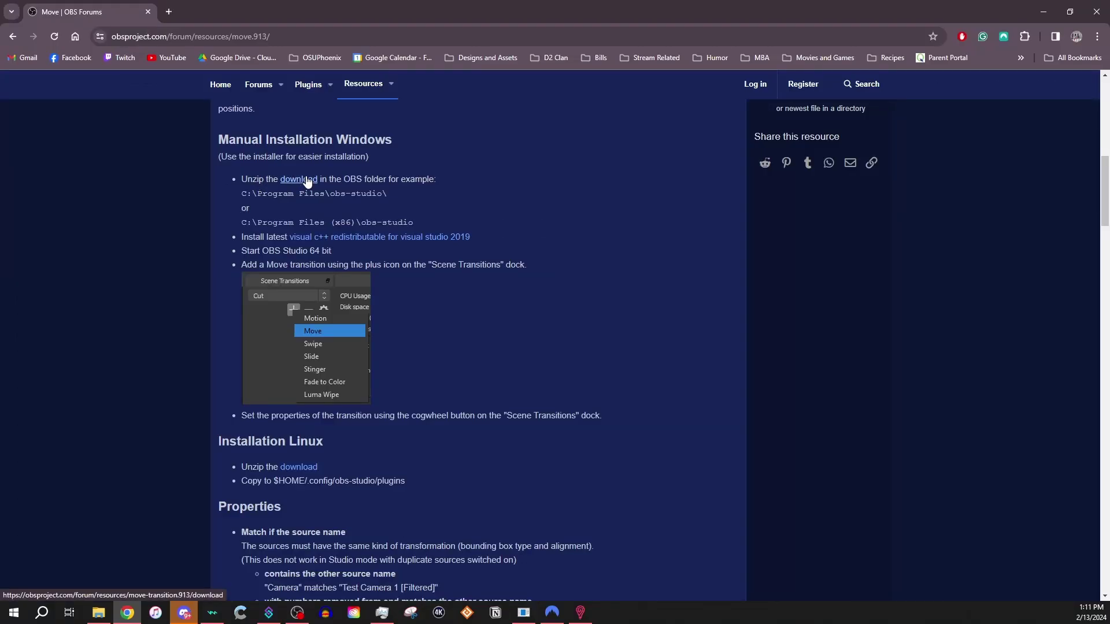
{"action": "left_click", "coordinate": [307, 181]}
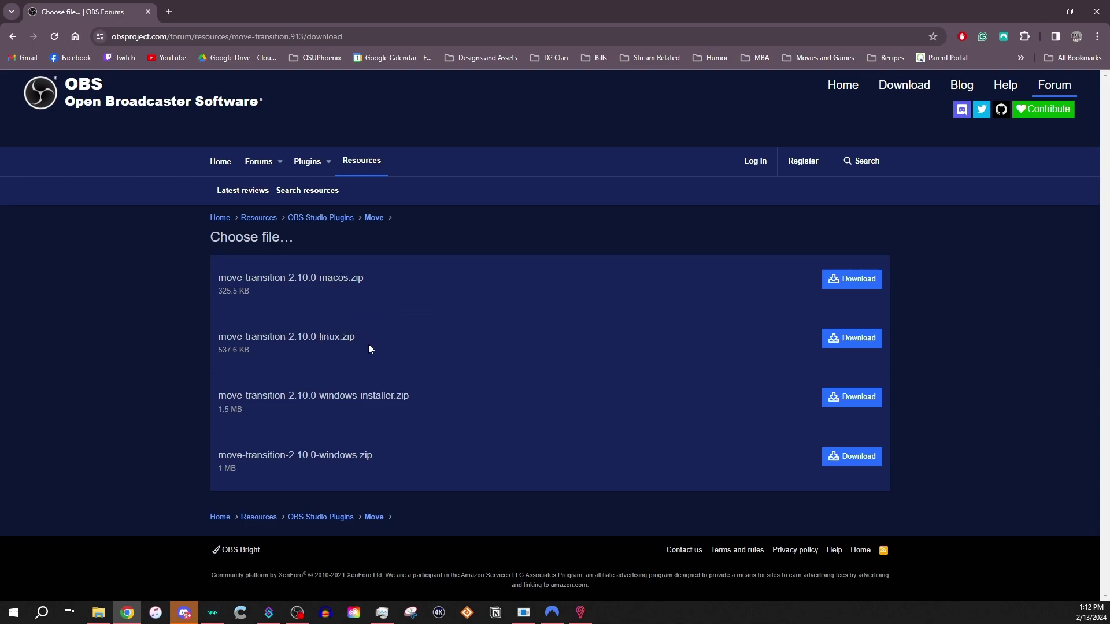
{"action": "left_click_drag", "start_coordinate": [345, 397], "coordinate": [405, 397]}
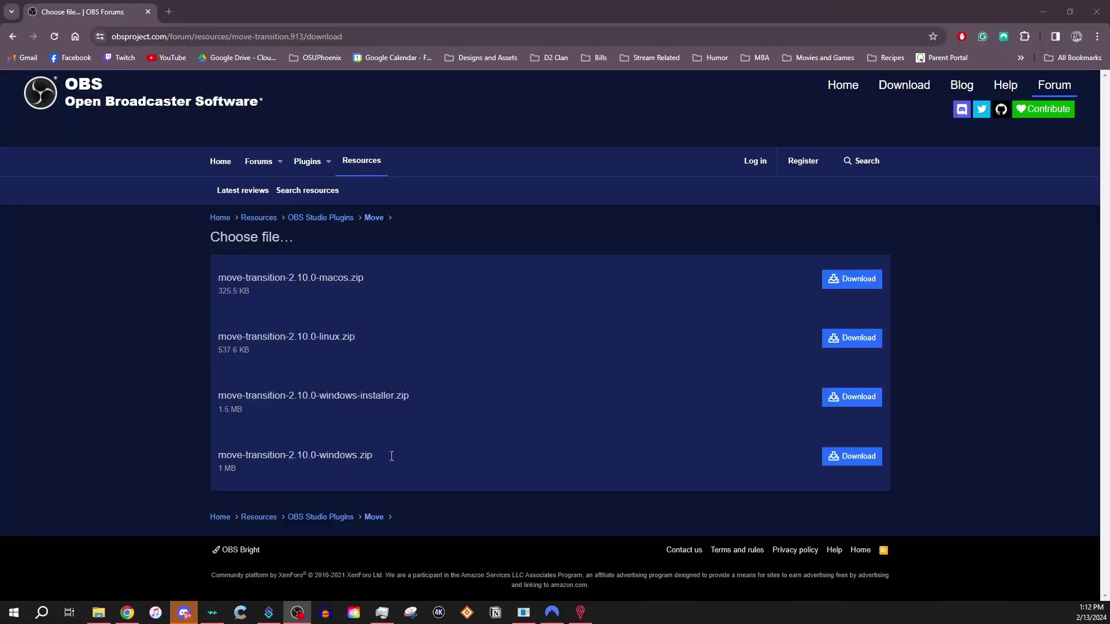
Step: Download move-transition-2.10.0-windows.zip and extract it with WinRAR into C:\obs-studio
{"action": "left_click", "coordinate": [848, 456]}
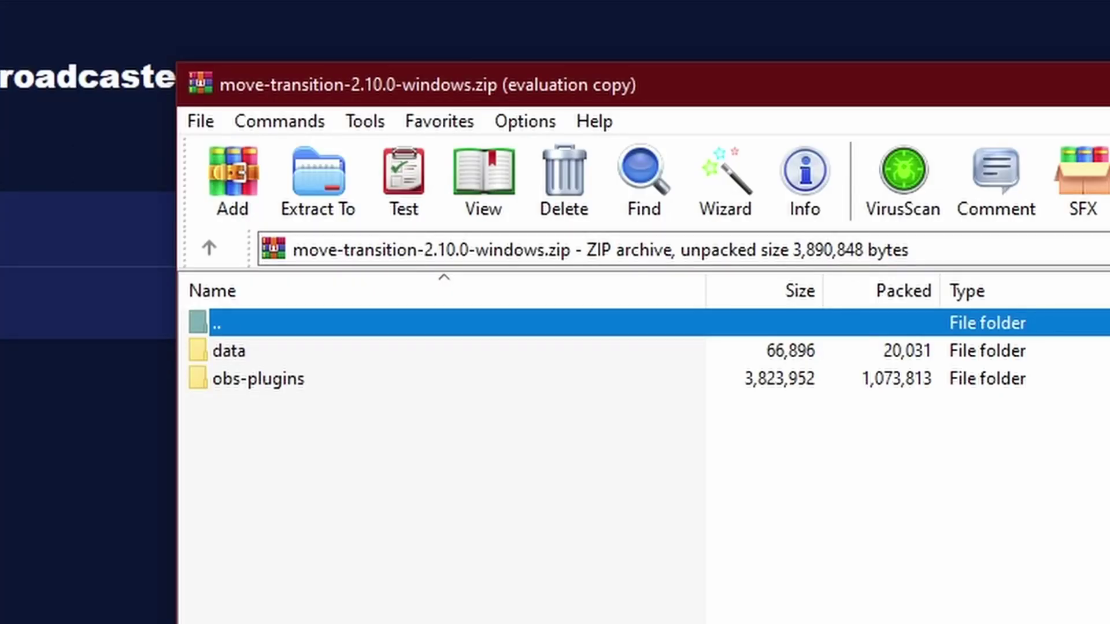
{"action": "key", "text": "Down"}
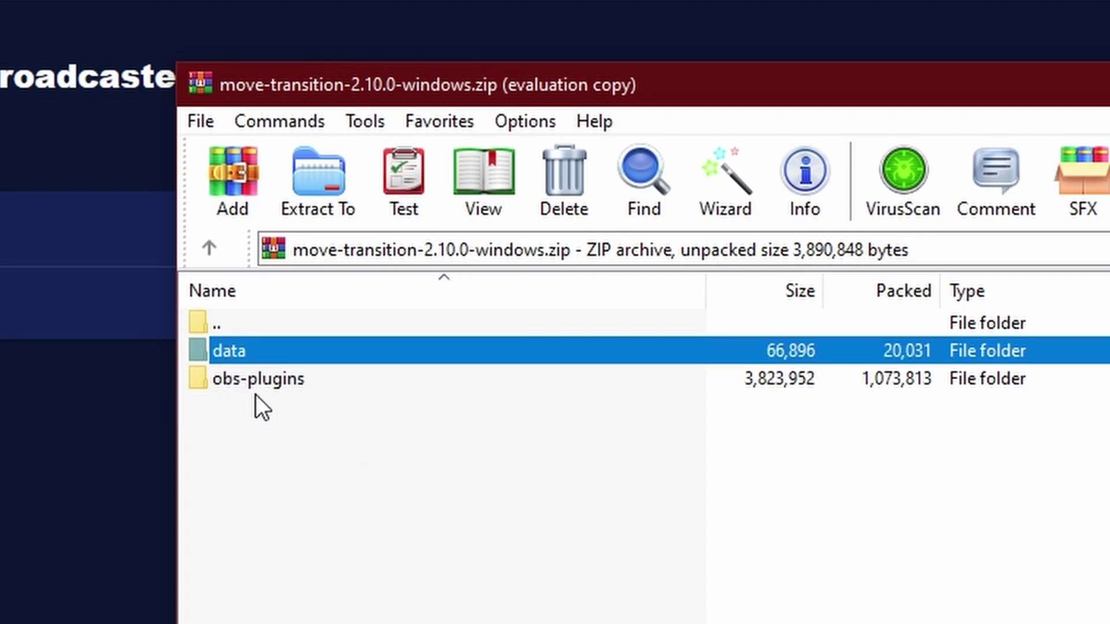
{"action": "left_click", "coordinate": [255, 396]}
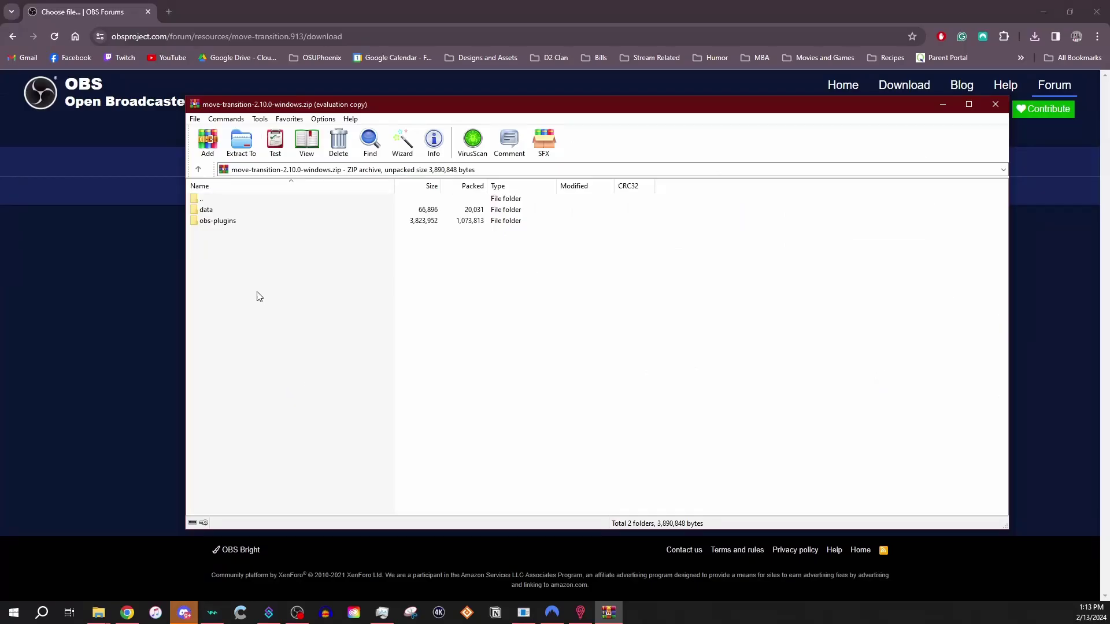
{"action": "left_click", "coordinate": [248, 145]}
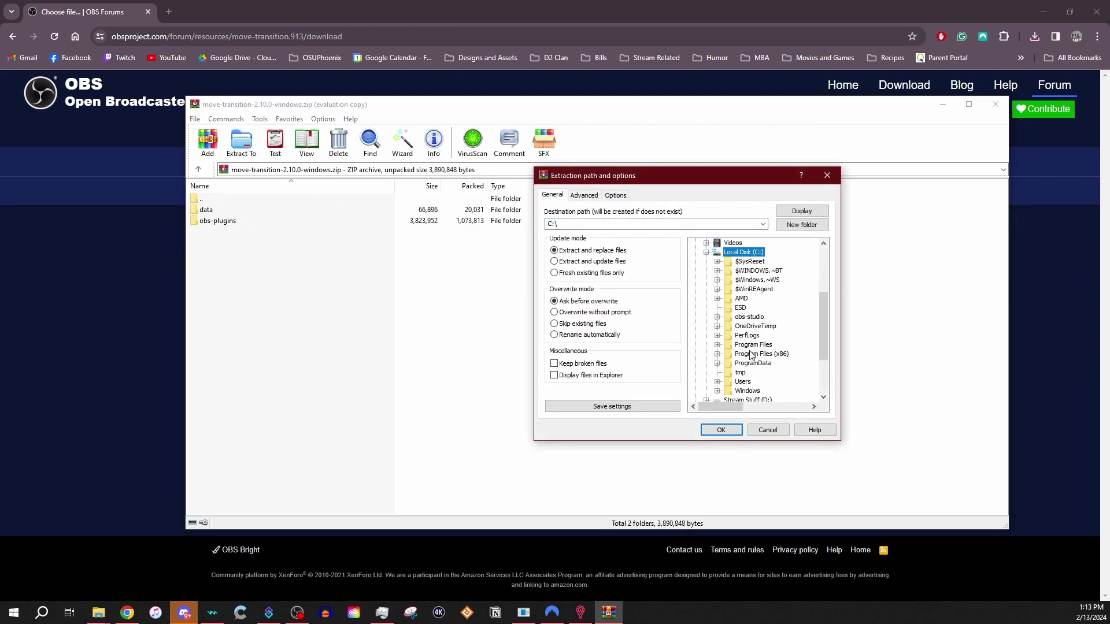
{"action": "double_click", "coordinate": [750, 317]}
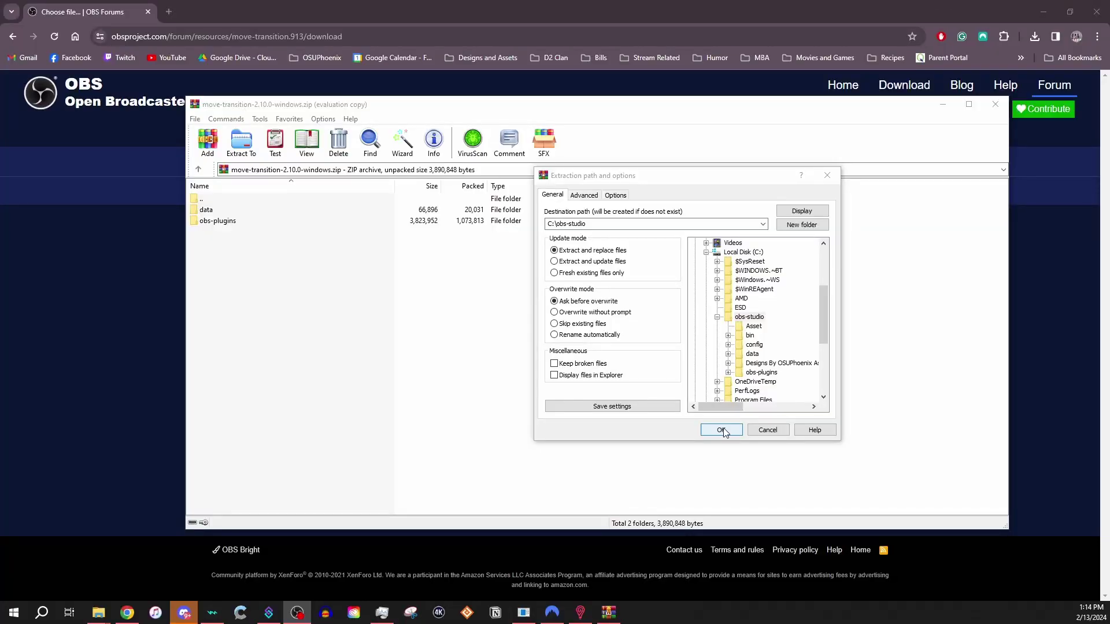
{"action": "left_click", "coordinate": [720, 430]}
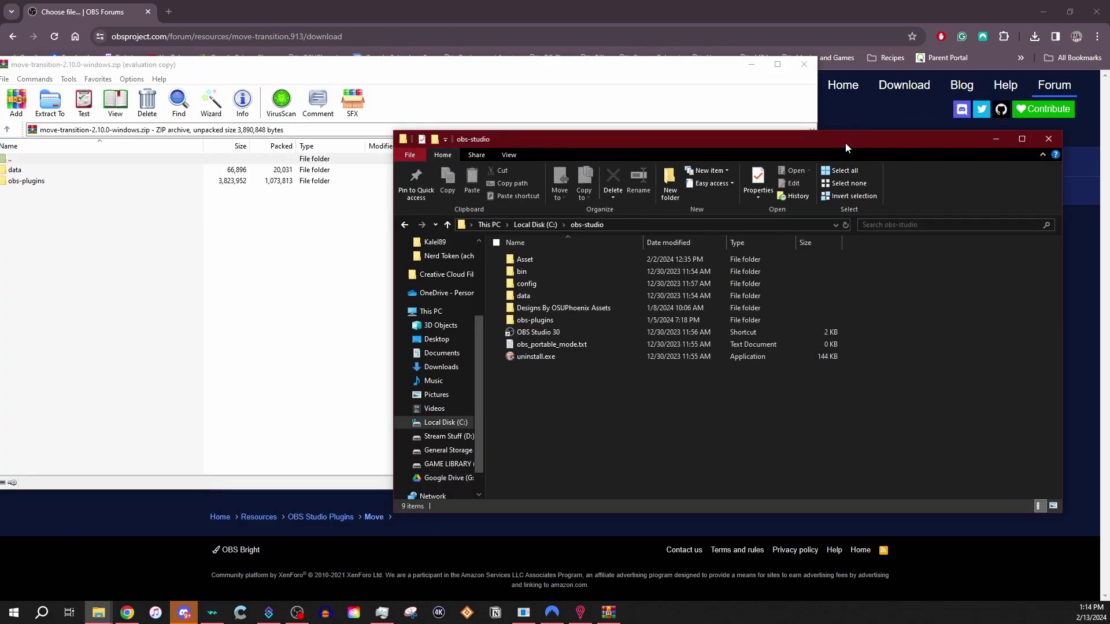
Step: Copy the data and obs-plugins folders into C:\obs-studio, replacing the existing files
{"action": "left_click_drag", "start_coordinate": [49, 213], "coordinate": [871, 258]}
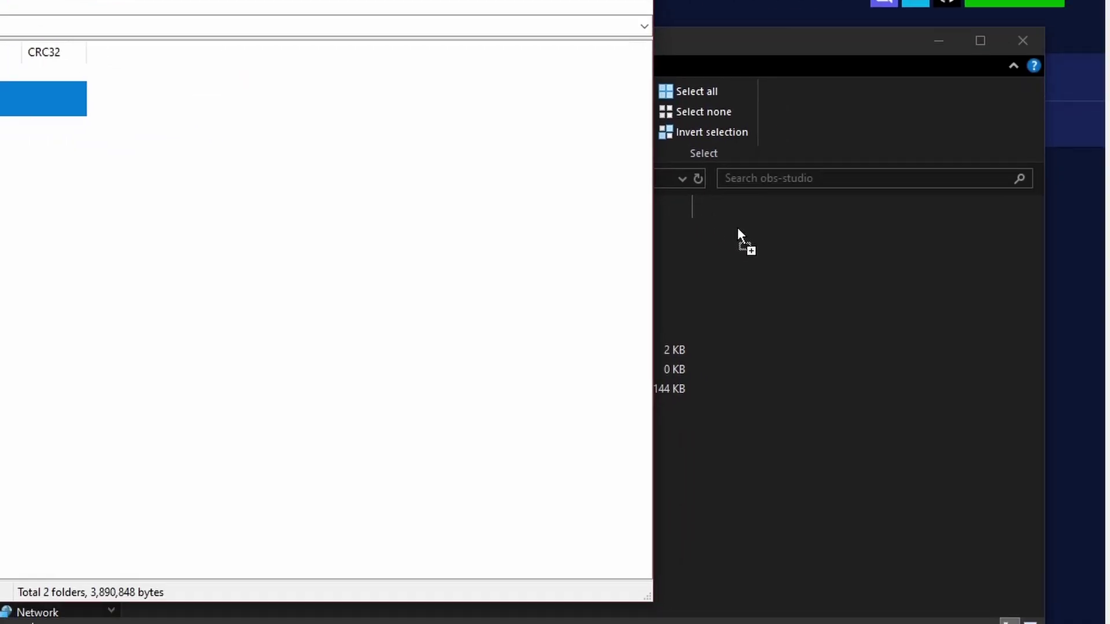
{"action": "left_click_drag", "start_coordinate": [755, 318], "coordinate": [773, 332]}
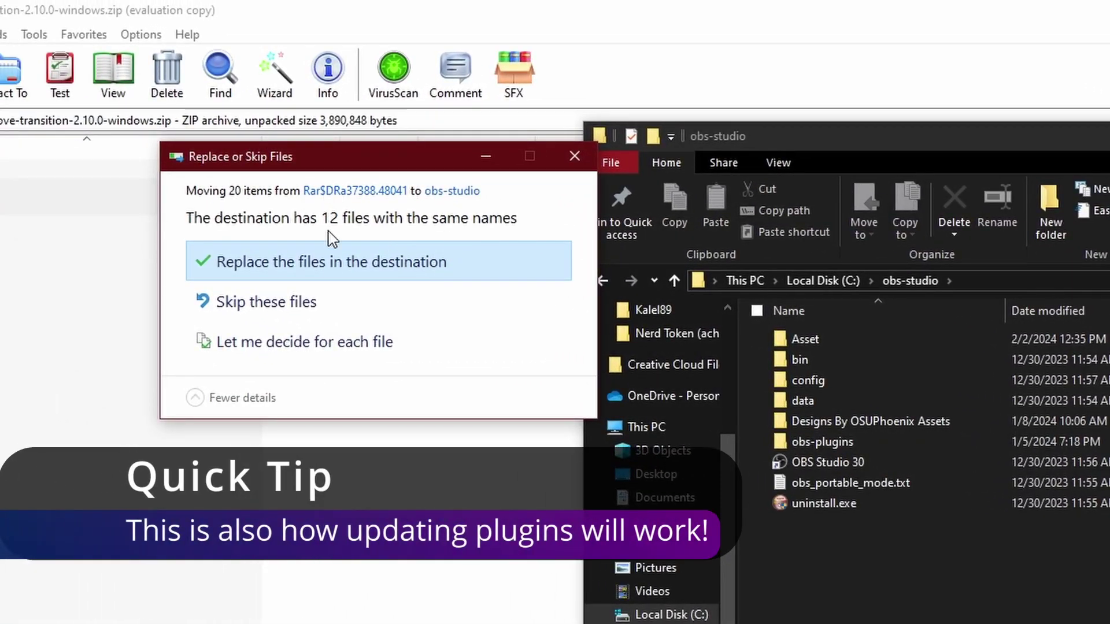
{"action": "left_click", "coordinate": [376, 266]}
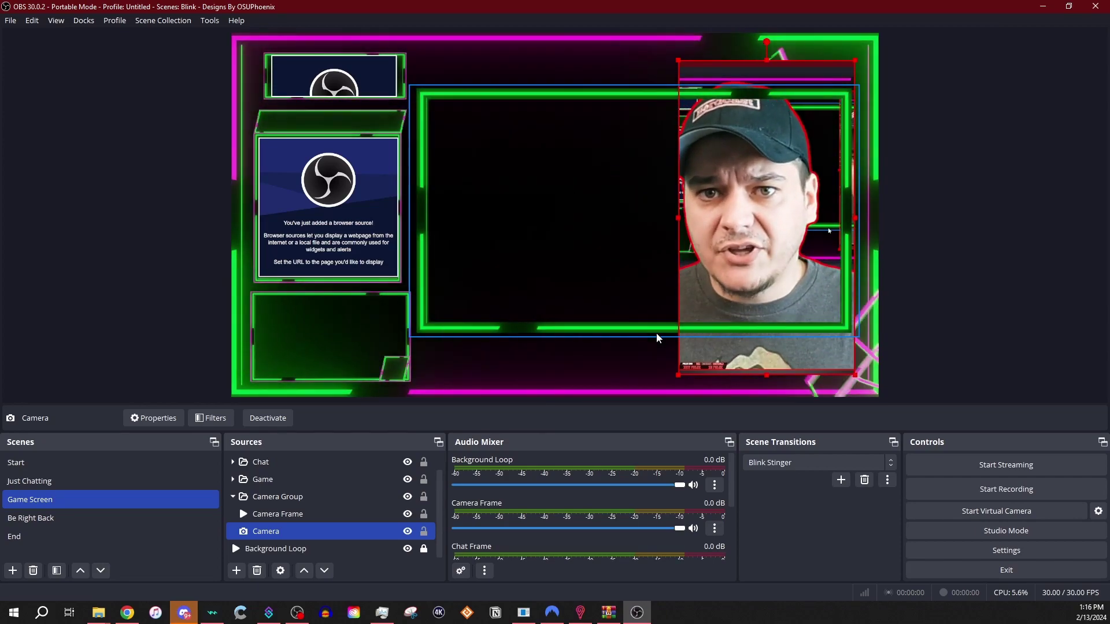
{"action": "left_click", "coordinate": [268, 515], "text": "ctrl"}
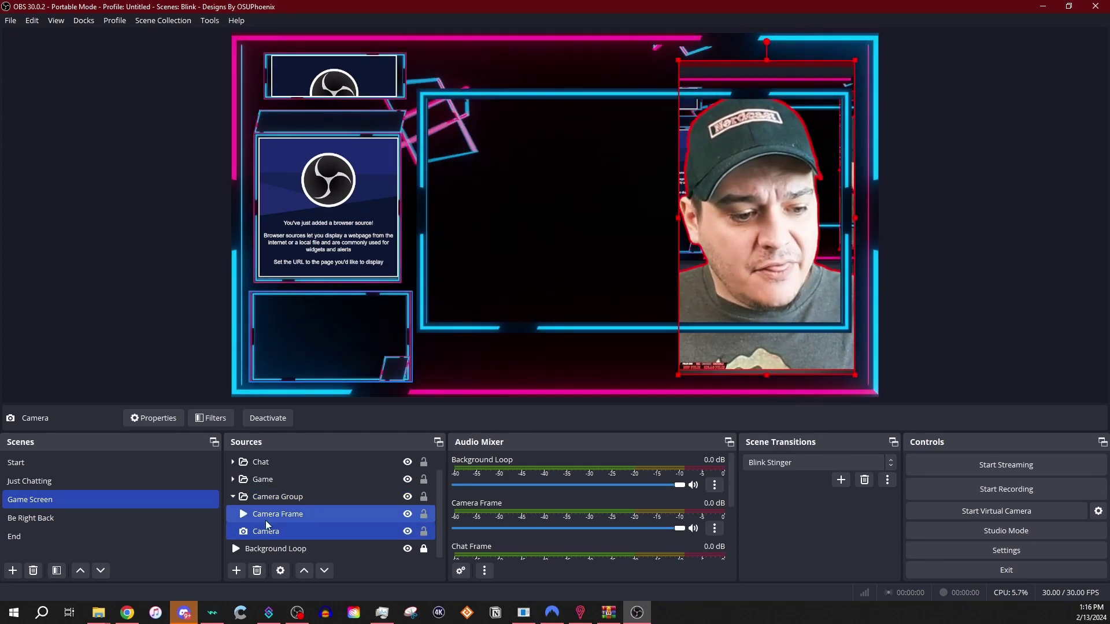
{"action": "left_click", "coordinate": [272, 533]}
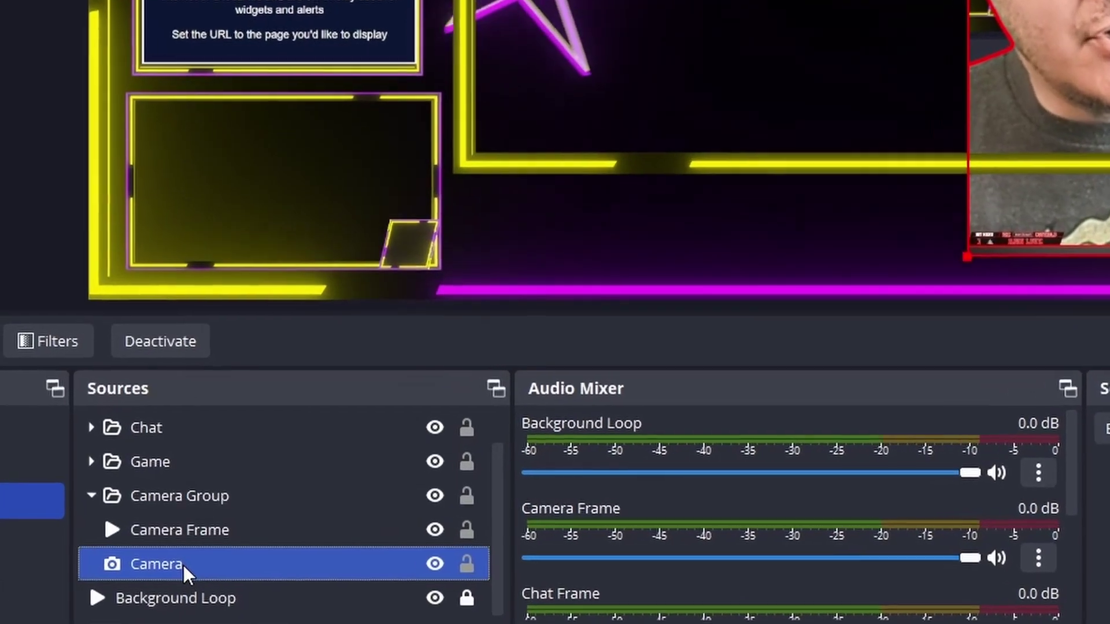
Step: Add a Move Source filter named 'Test' from the Camera source's Filters
{"action": "right_click", "coordinate": [280, 531]}
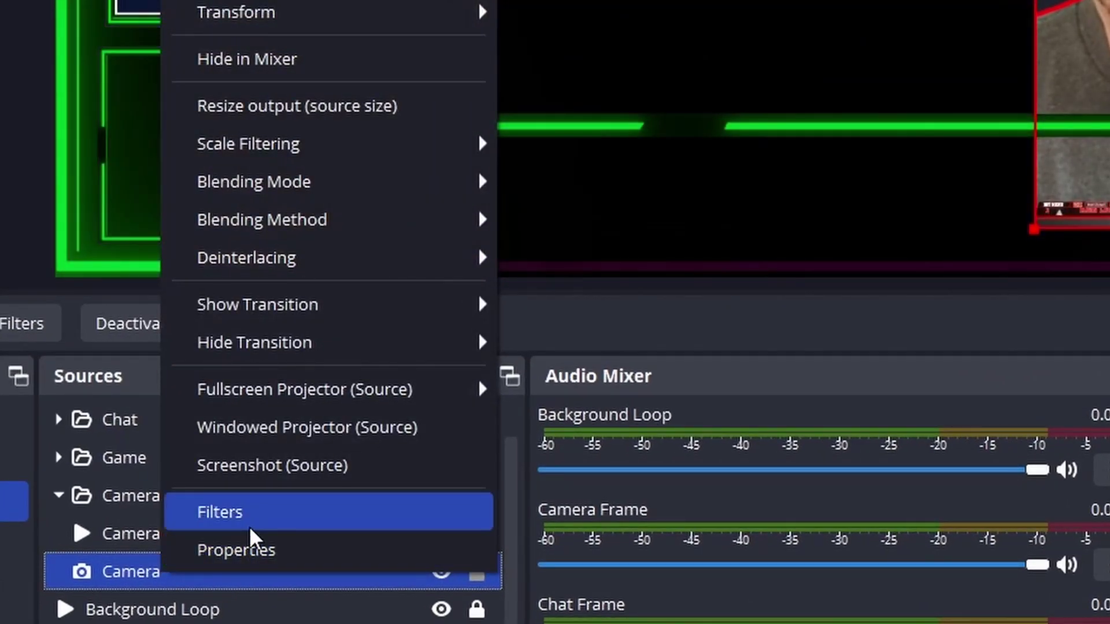
{"action": "left_click", "coordinate": [250, 530]}
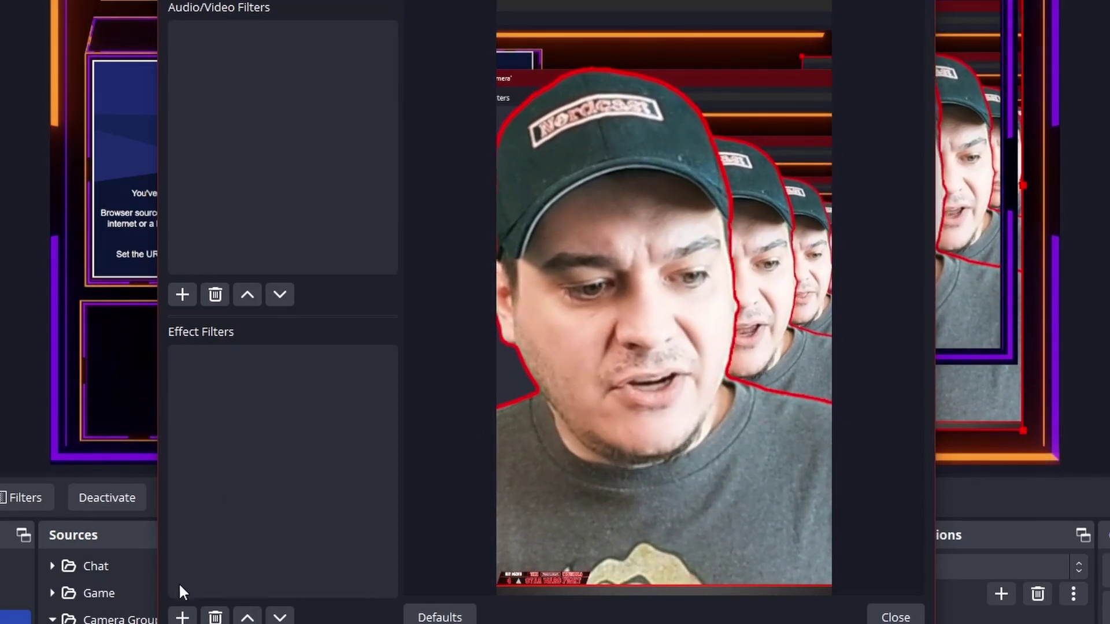
{"action": "left_click", "coordinate": [182, 617]}
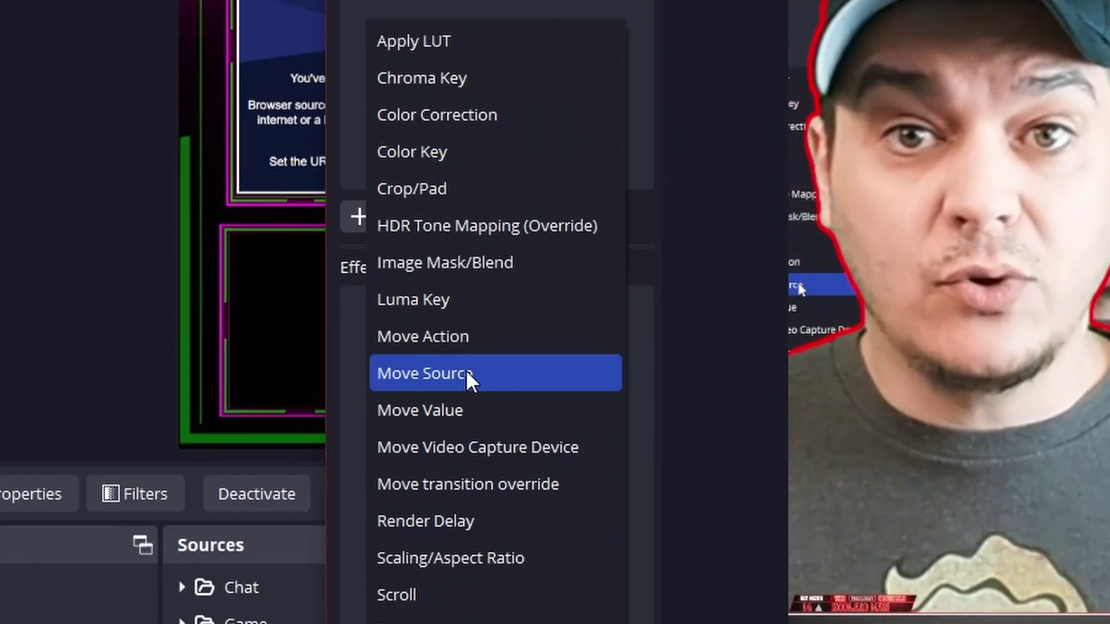
{"action": "left_click", "coordinate": [467, 373]}
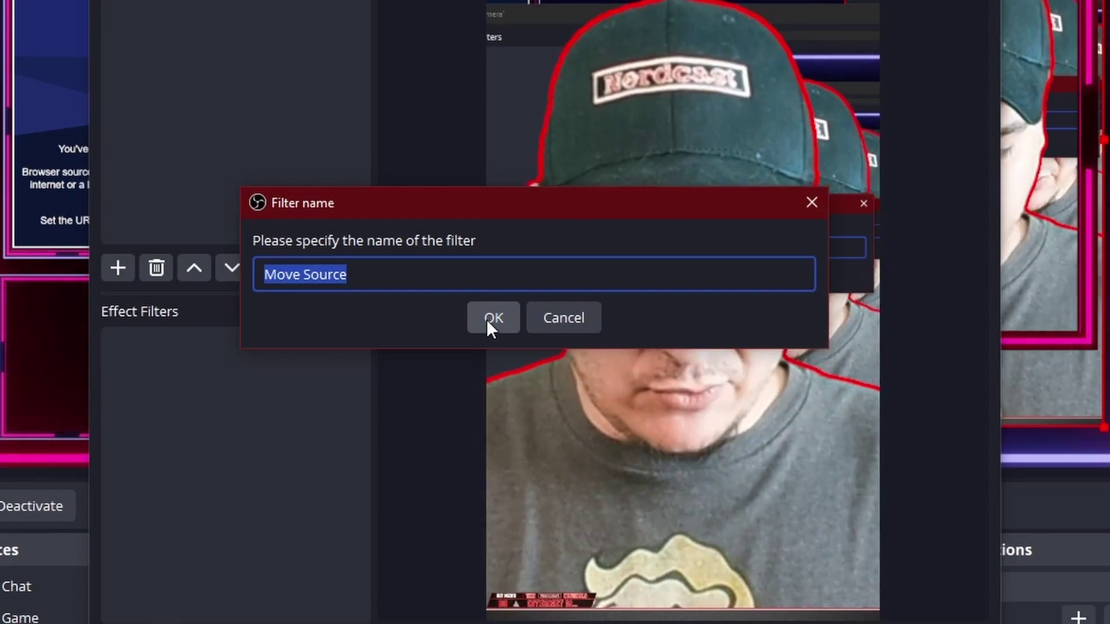
{"action": "type", "text": "Test"}
{"action": "left_click", "coordinate": [486, 319]}
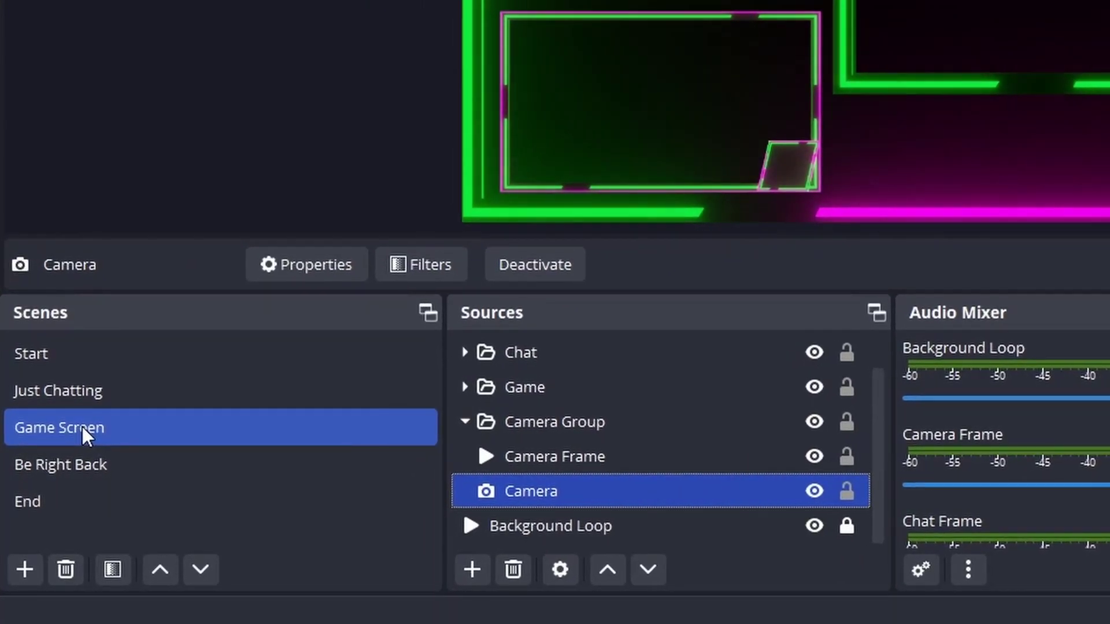
Step: Add a Move Source filter named 'test' in the Game Screen scene's Filters
{"action": "right_click", "coordinate": [82, 427]}
{"action": "left_click", "coordinate": [173, 292]}
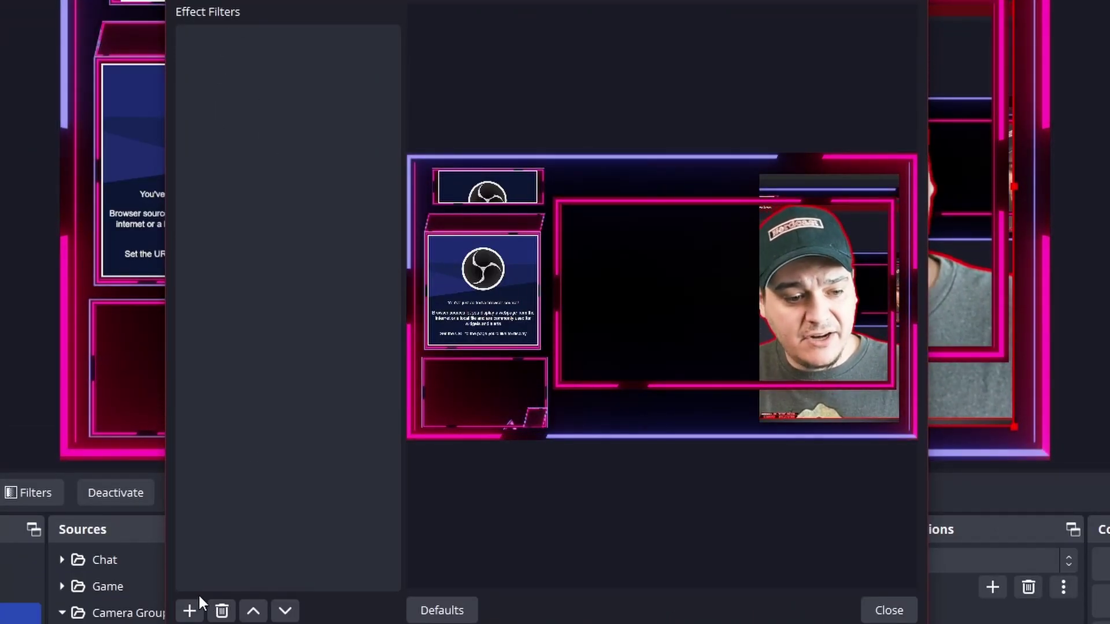
{"action": "left_click", "coordinate": [190, 611]}
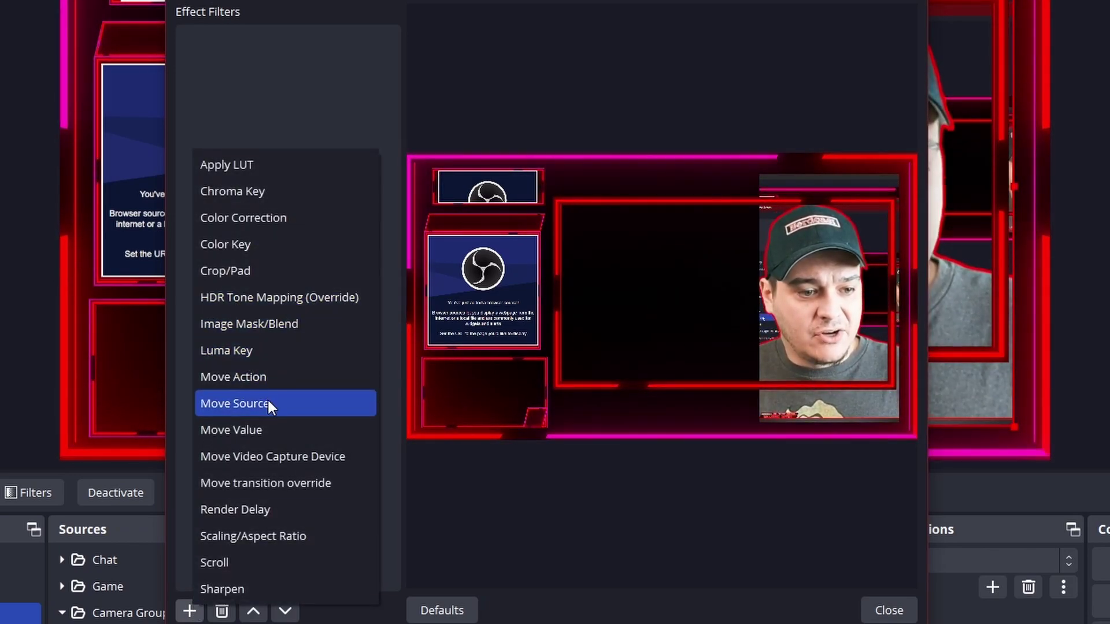
{"action": "left_click", "coordinate": [269, 403]}
{"action": "type", "text": "tes"}
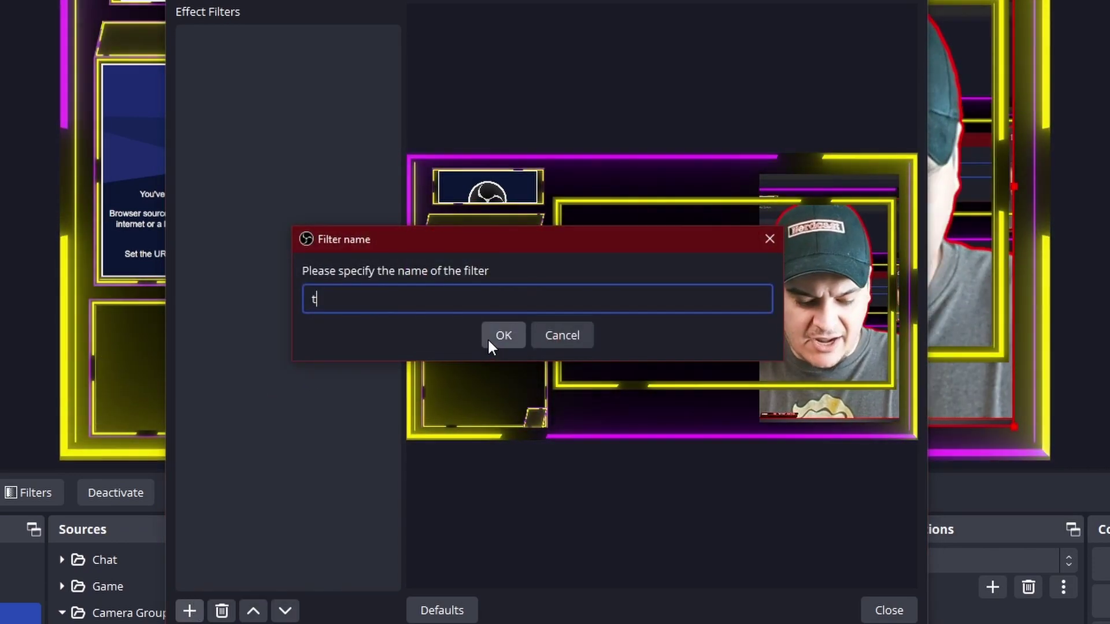
{"action": "type", "text": "t"}
{"action": "left_click", "coordinate": [488, 340]}
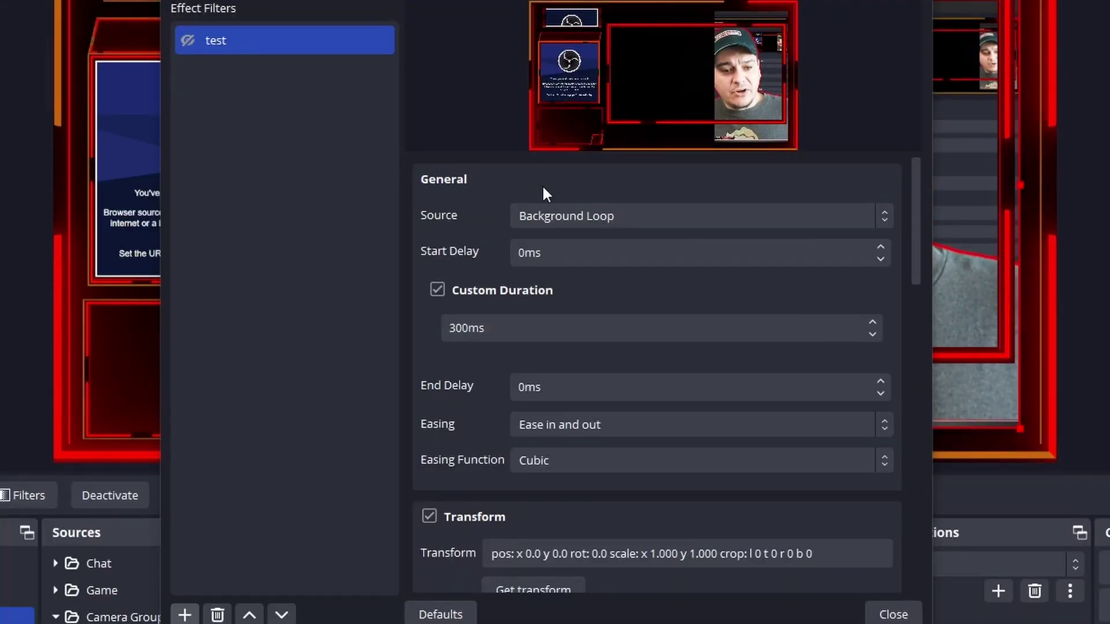
Step: Point the test filter at Camera Group with a 2000ms custom duration
{"action": "left_click", "coordinate": [632, 215]}
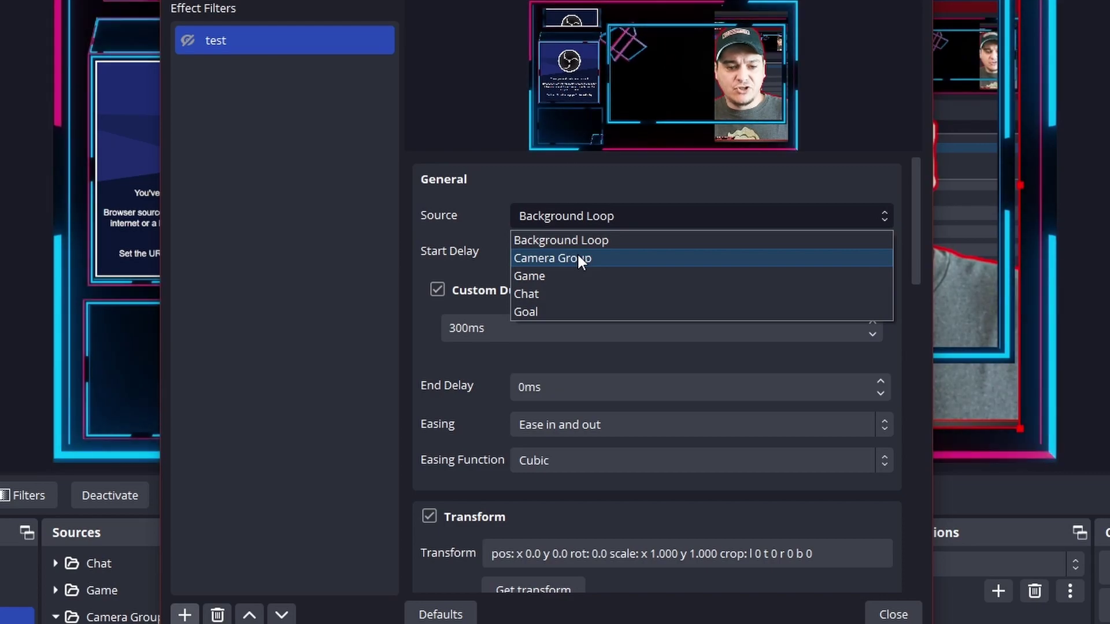
{"action": "left_click", "coordinate": [579, 255]}
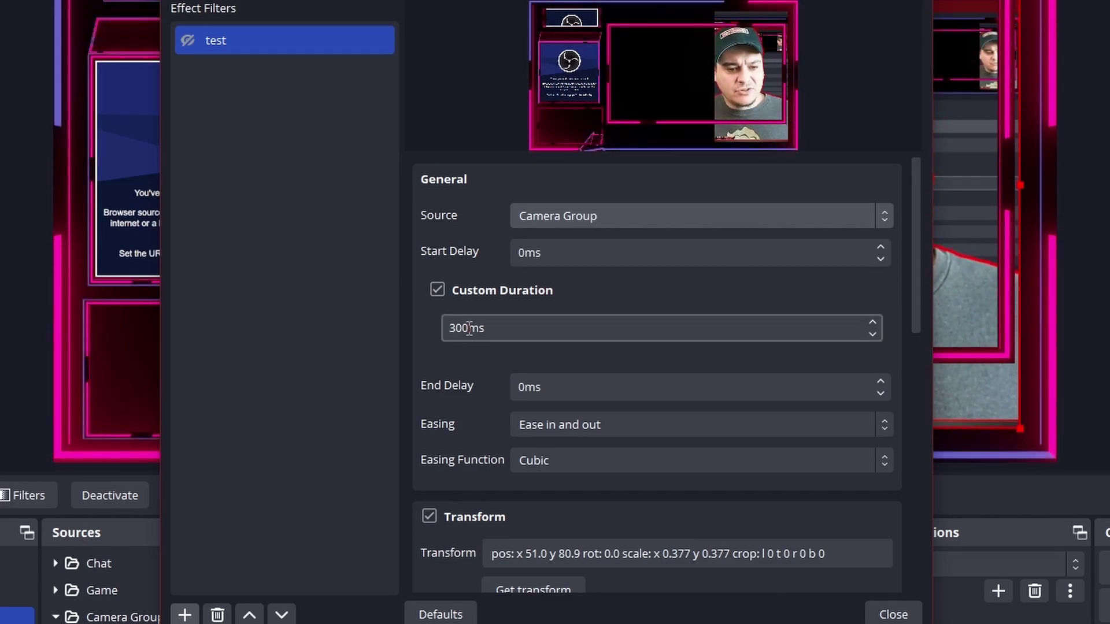
{"action": "left_click_drag", "start_coordinate": [469, 328], "coordinate": [435, 327]}
{"action": "type", "text": "2000"}
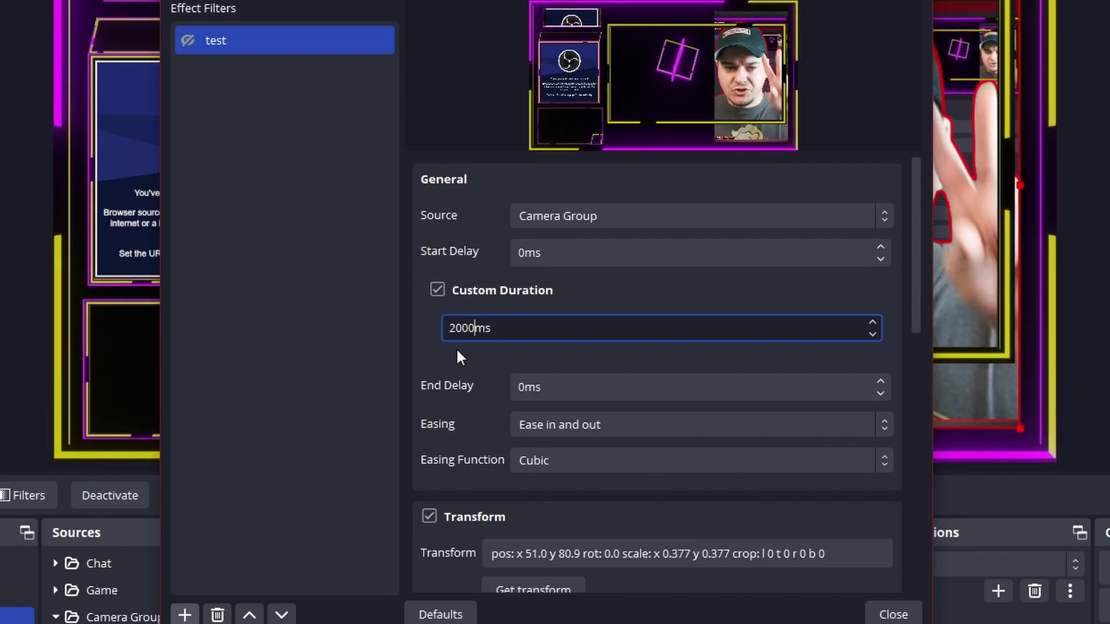
Step: Set the test filter's Start Trigger to Enable and switch the filter on
{"action": "scroll", "coordinate": [530, 468], "scroll_direction": "down", "scroll_amount": 3}
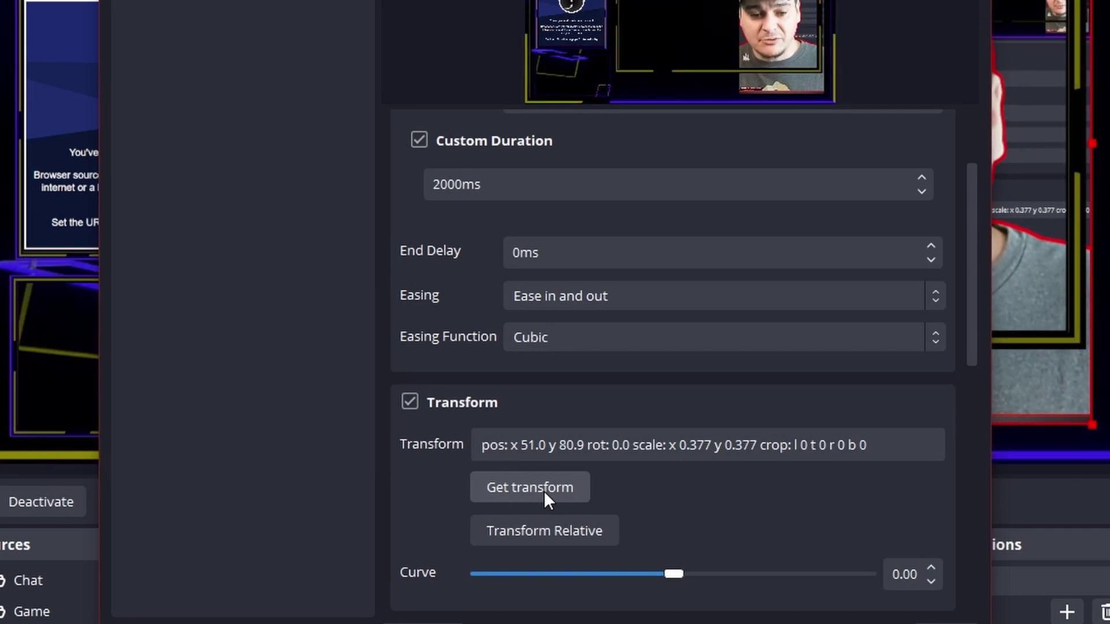
{"action": "scroll", "coordinate": [786, 511], "scroll_direction": "down", "scroll_amount": 5}
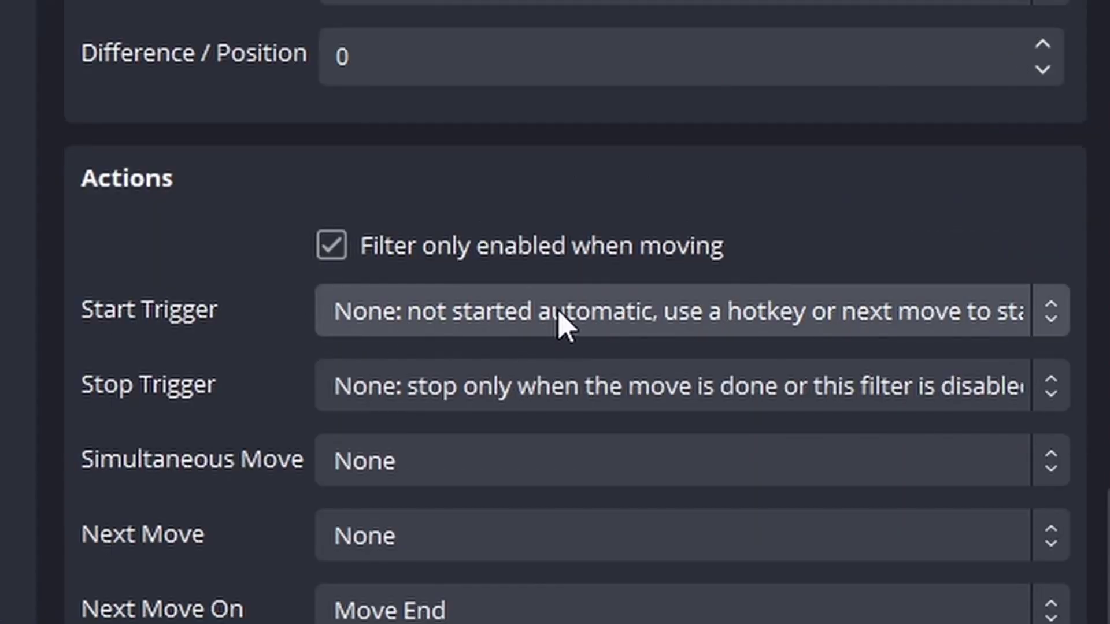
{"action": "left_click", "coordinate": [370, 310]}
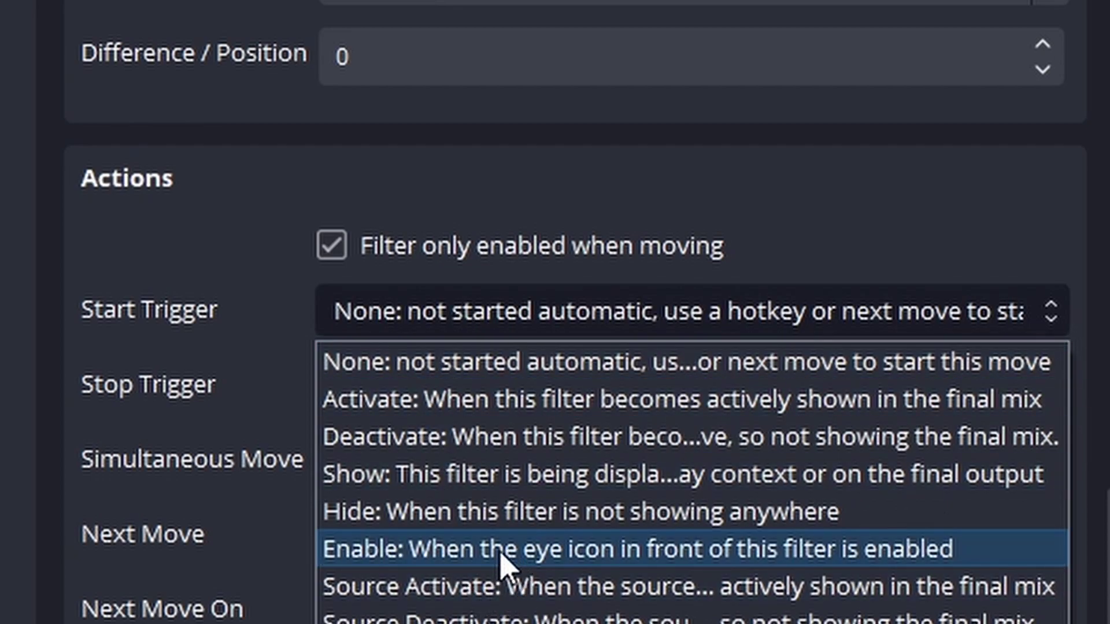
{"action": "left_click", "coordinate": [417, 556]}
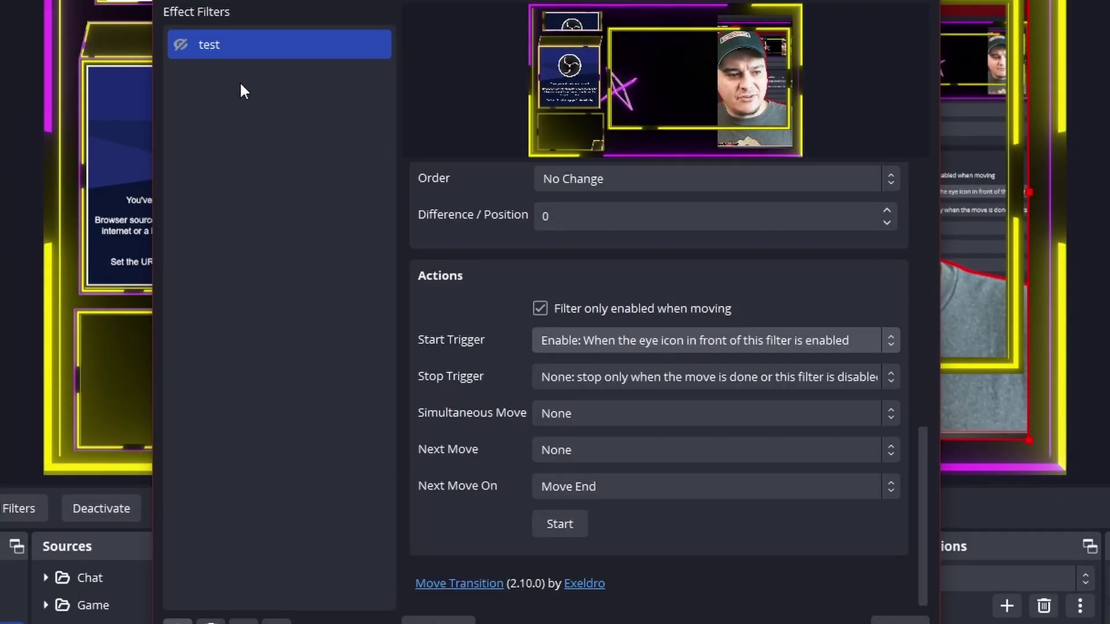
{"action": "left_click", "coordinate": [181, 46]}
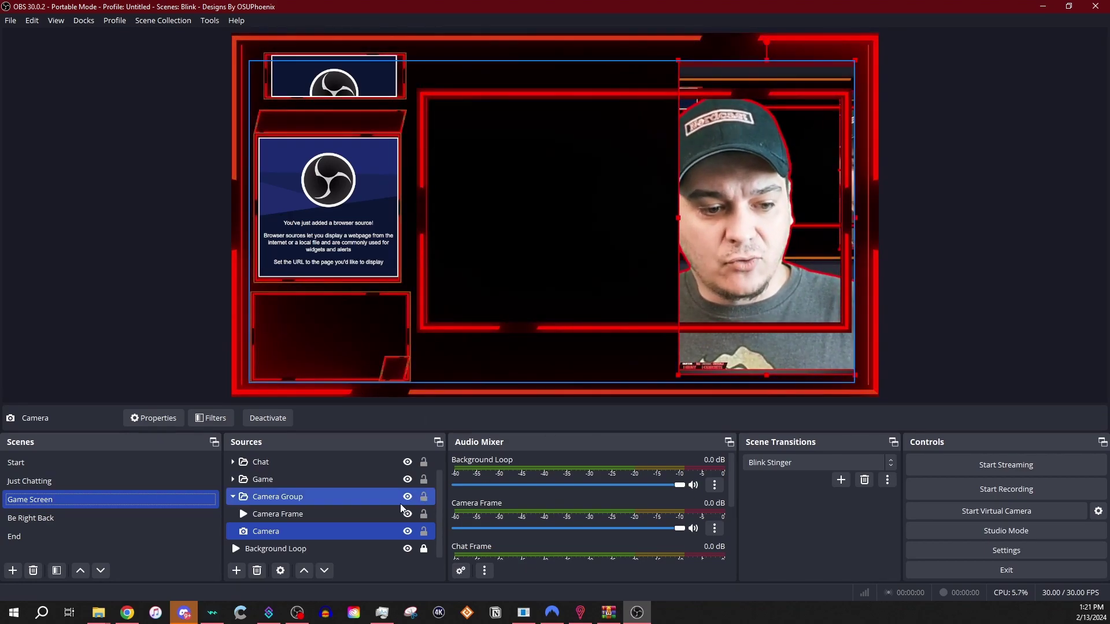
Step: Move Camera Group to the left of the preview and to the top of Sources
{"action": "left_click", "coordinate": [278, 497]}
{"action": "left_click", "coordinate": [232, 497]}
{"action": "left_click_drag", "start_coordinate": [763, 222], "coordinate": [407, 222]}
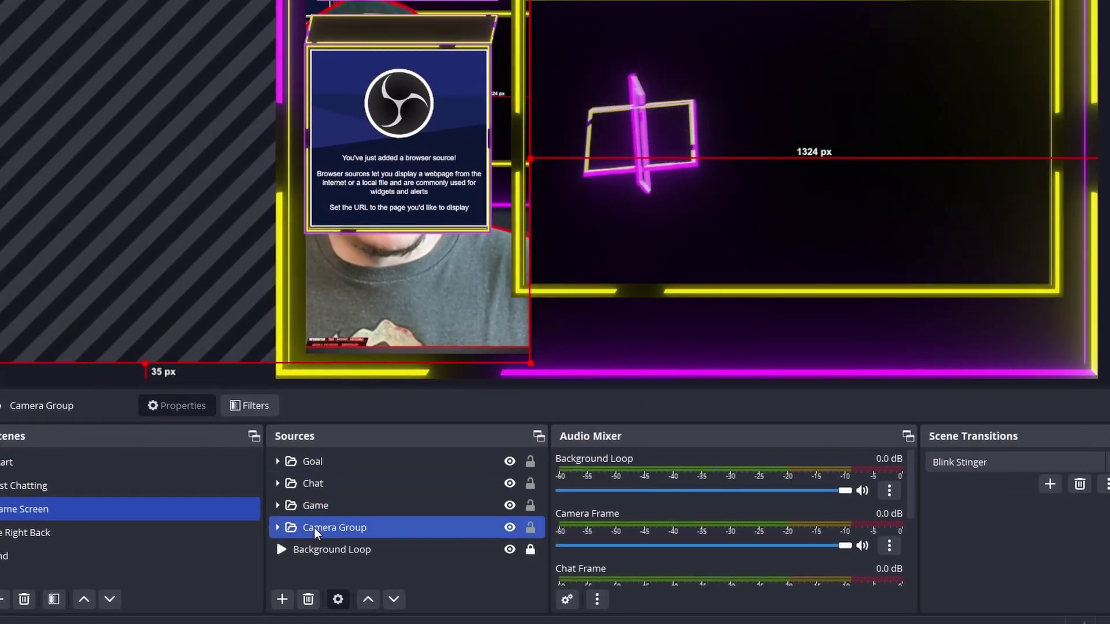
{"action": "left_click_drag", "start_coordinate": [260, 519], "coordinate": [315, 460]}
{"action": "left_click_drag", "start_coordinate": [336, 527], "coordinate": [335, 459]}
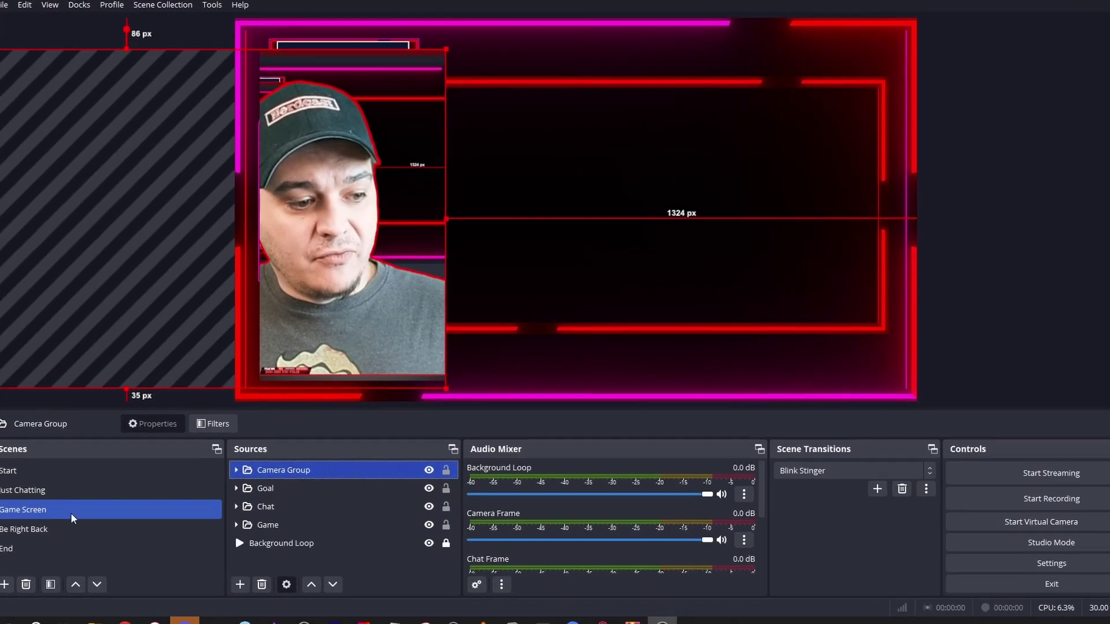
Step: Add another Move Source filter to the Game Screen scene
{"action": "right_click", "coordinate": [37, 512]}
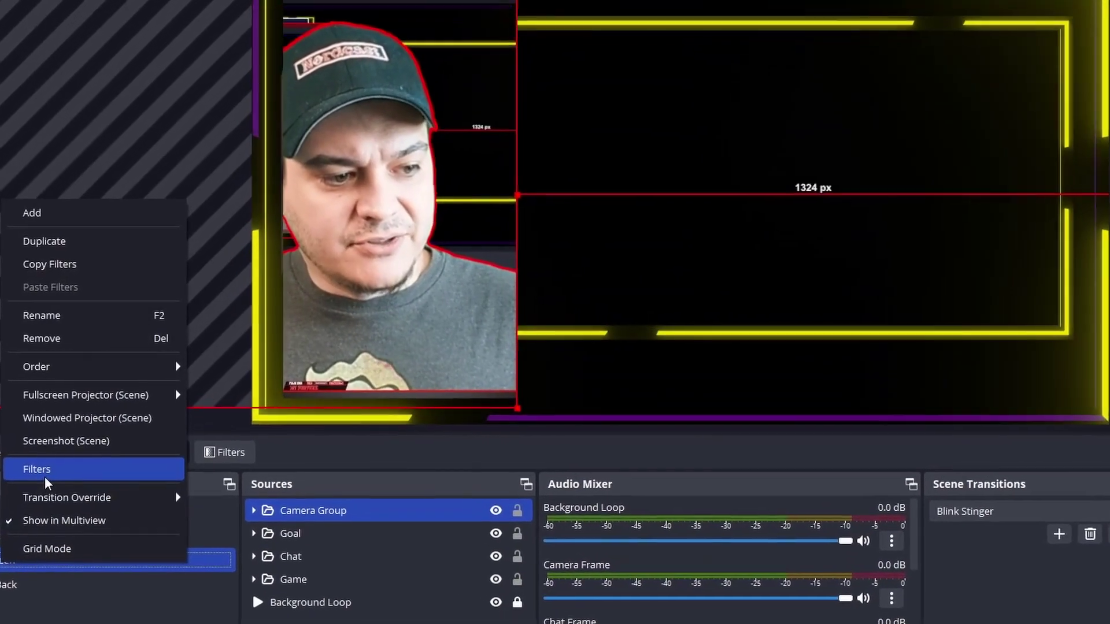
{"action": "left_click", "coordinate": [54, 448]}
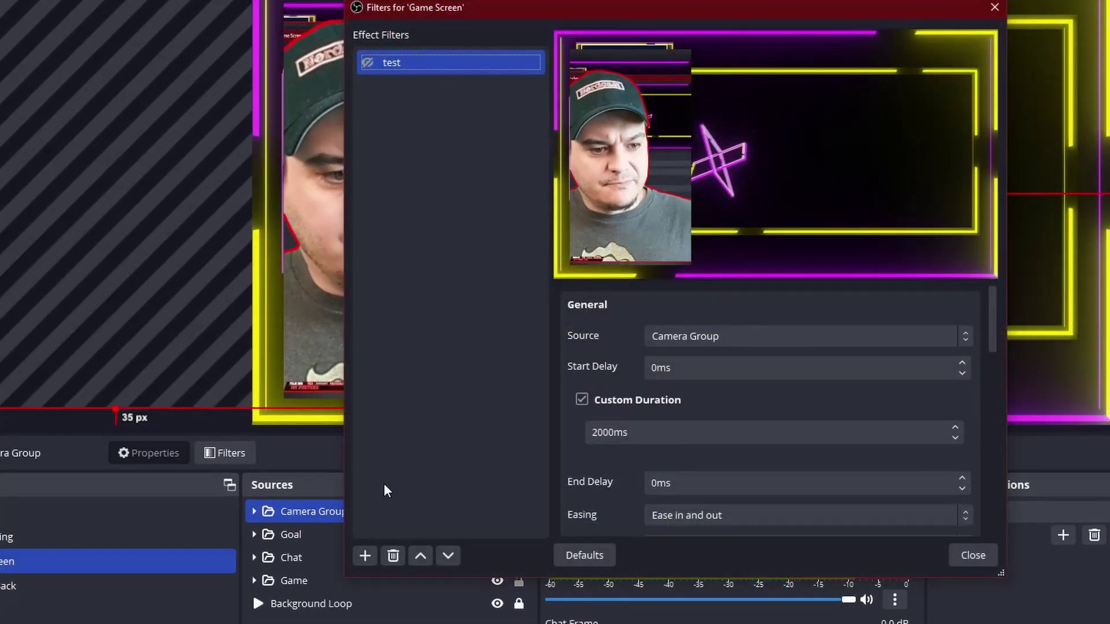
{"action": "left_click", "coordinate": [365, 556]}
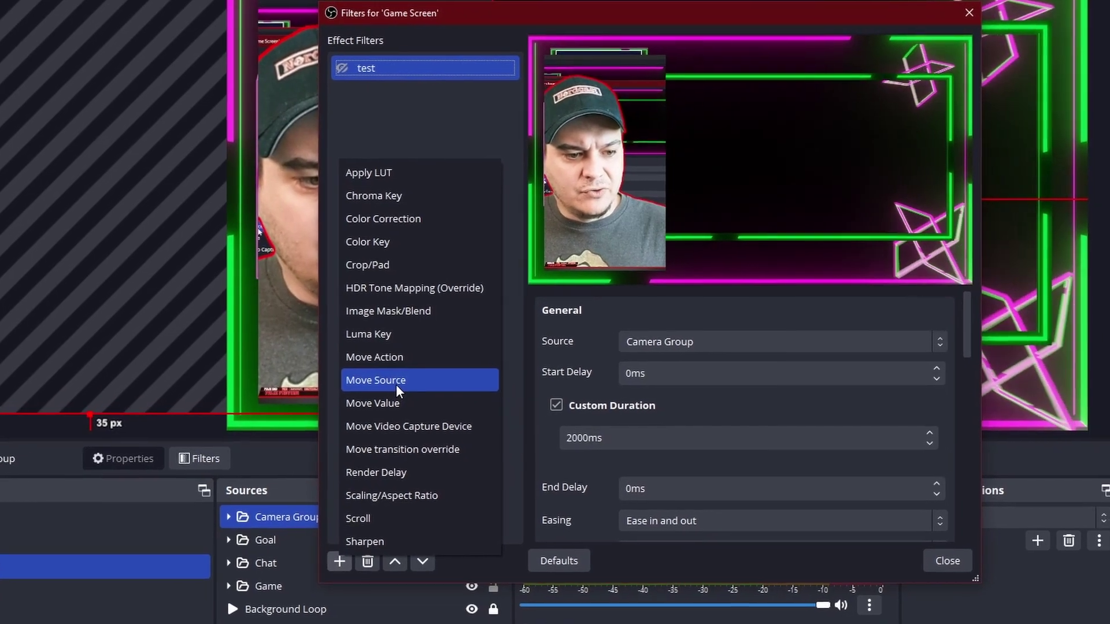
{"action": "left_click", "coordinate": [427, 374]}
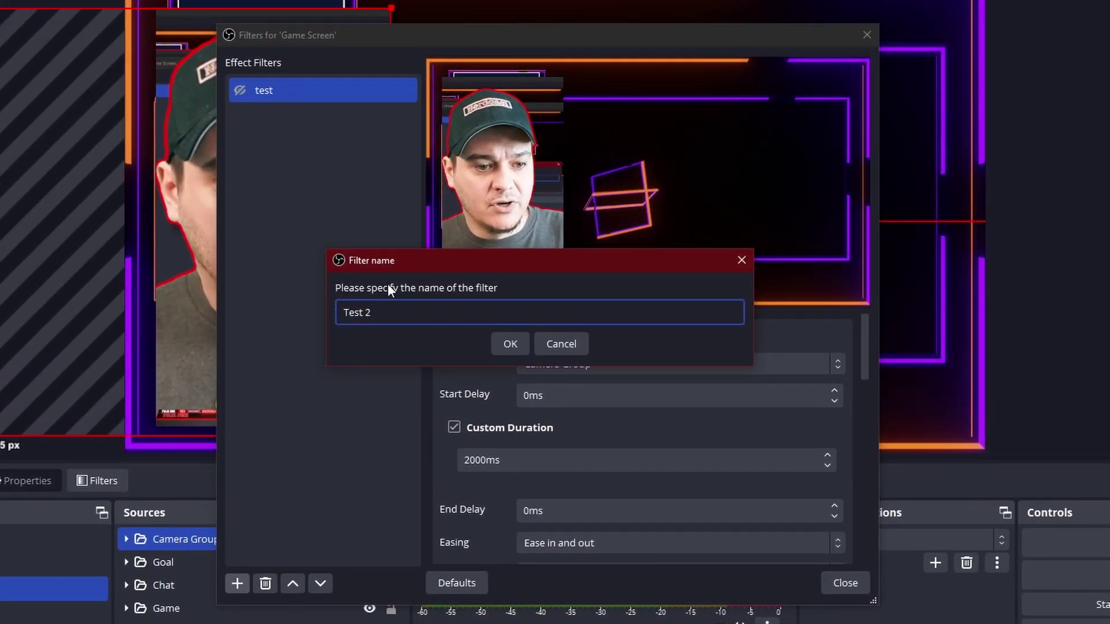
Step: Name the new filter 'Test 2', targeting Camera Group with a 2000ms duration
{"action": "left_click", "coordinate": [500, 343]}
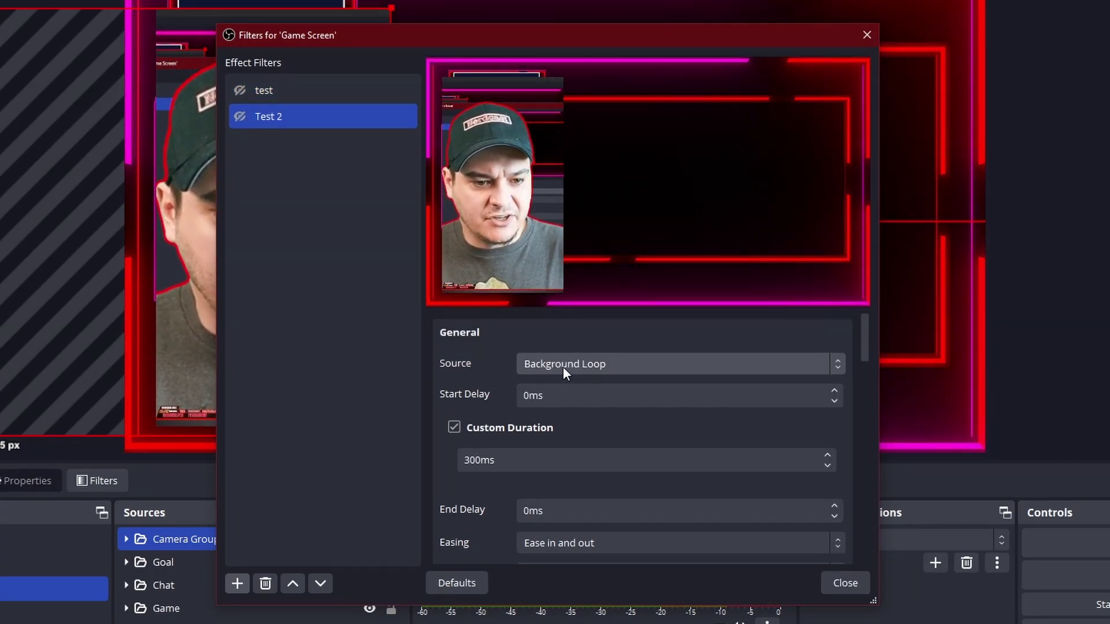
{"action": "left_click", "coordinate": [566, 367]}
{"action": "left_click", "coordinate": [584, 446]}
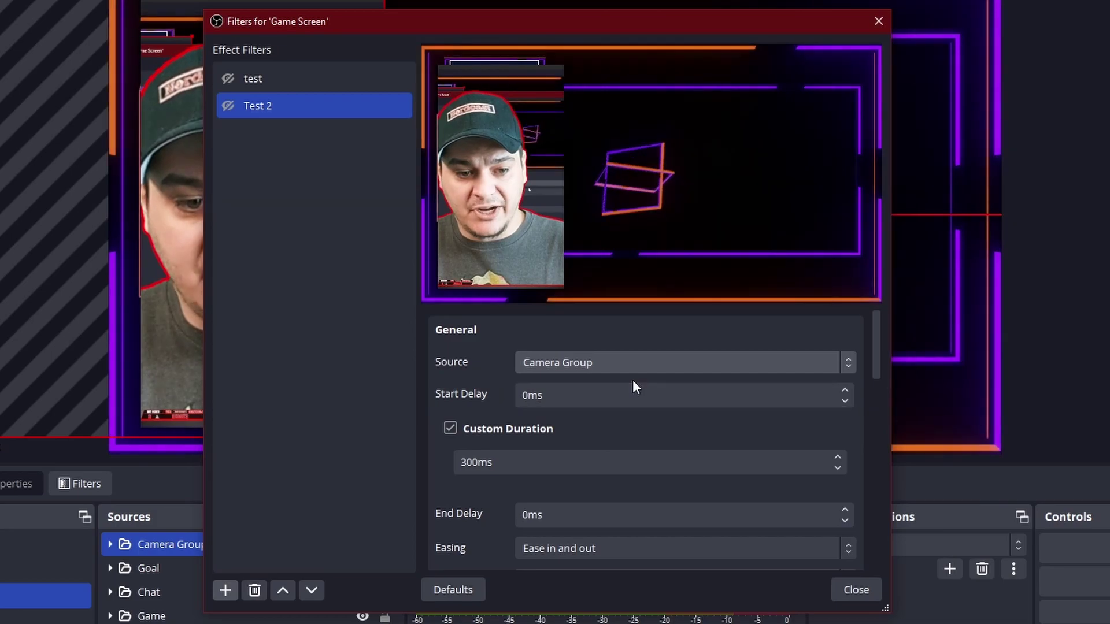
{"action": "scroll", "coordinate": [483, 403], "scroll_direction": "down", "scroll_amount": 2}
{"action": "double_click", "coordinate": [483, 414]}
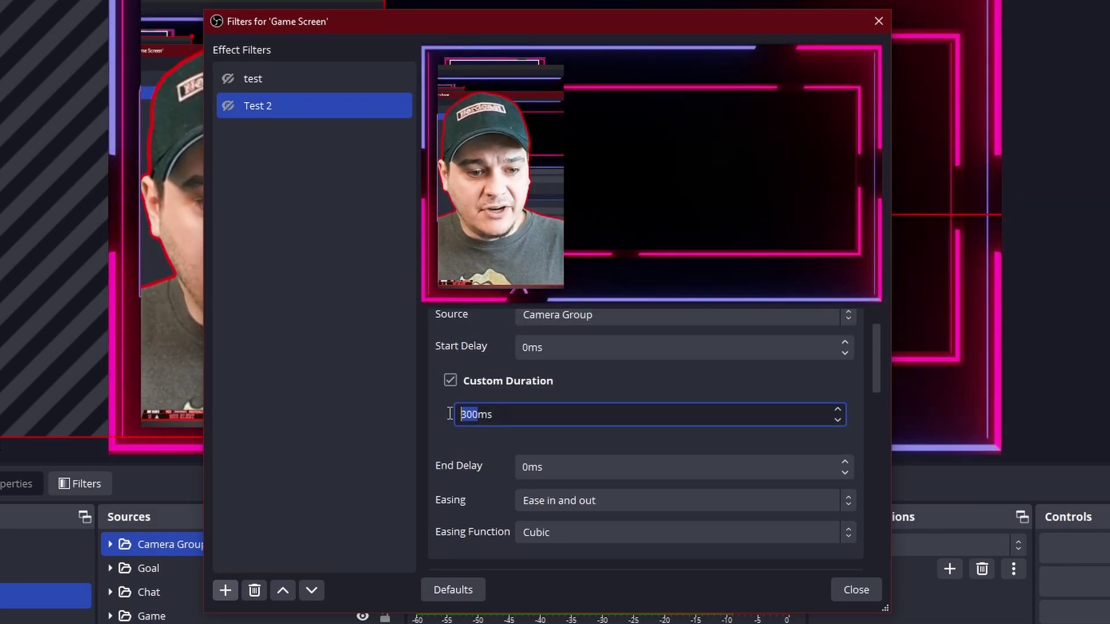
{"action": "type", "text": "2000"}
{"action": "scroll", "coordinate": [442, 411], "scroll_direction": "down", "scroll_amount": 6}
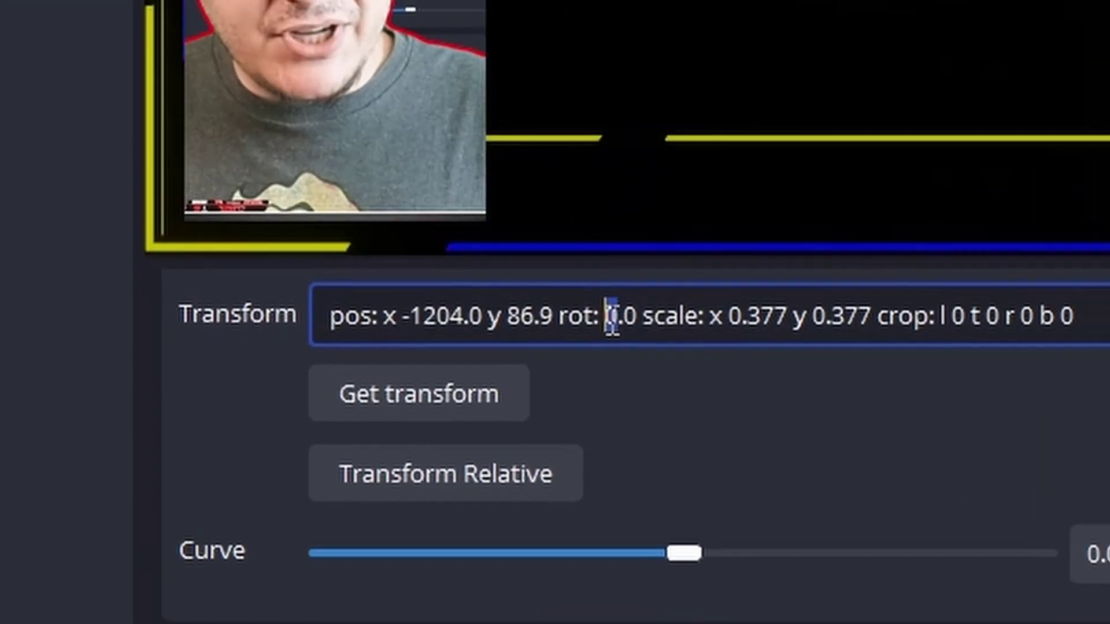
Step: Set the Test 2 Transform rotation to 360
{"action": "left_click_drag", "start_coordinate": [613, 329], "coordinate": [618, 328]}
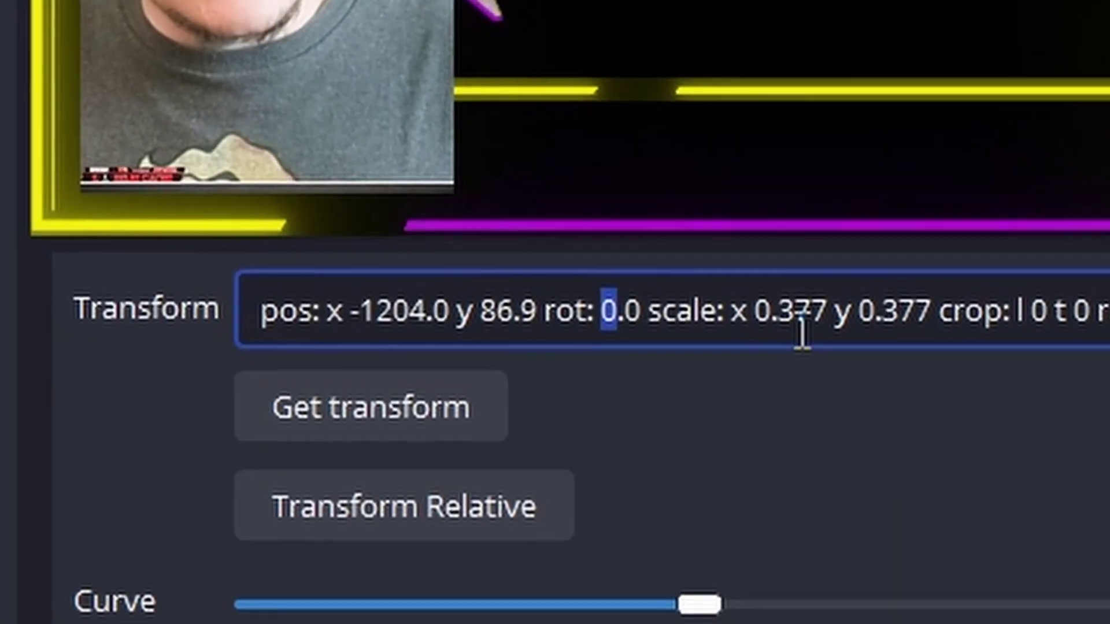
{"action": "type", "text": "360"}
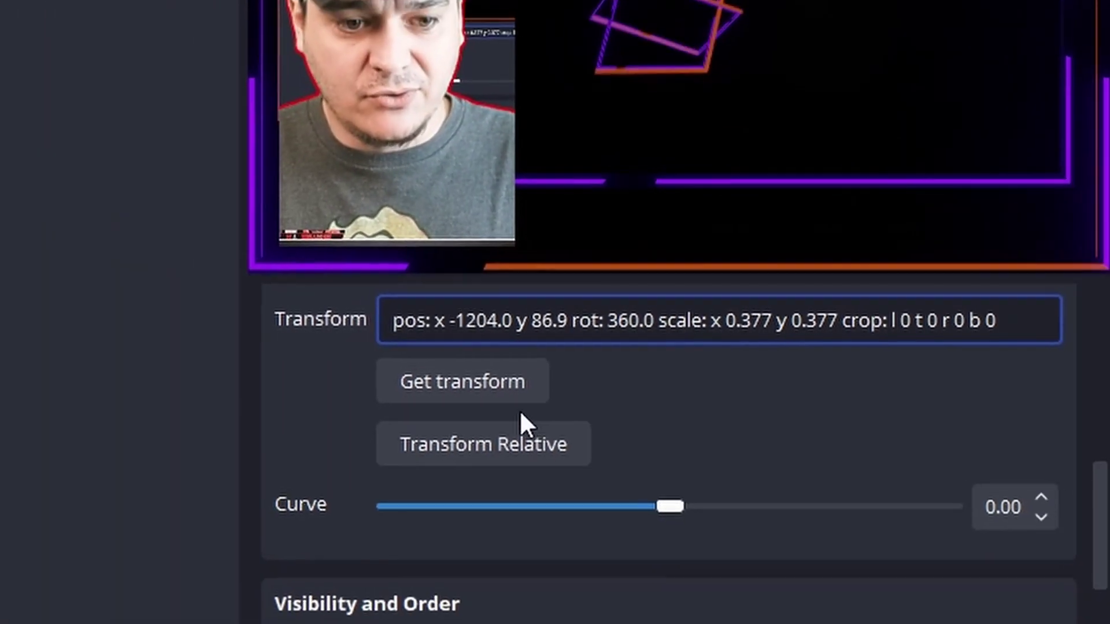
{"action": "scroll", "coordinate": [439, 405], "scroll_direction": "down", "scroll_amount": 1}
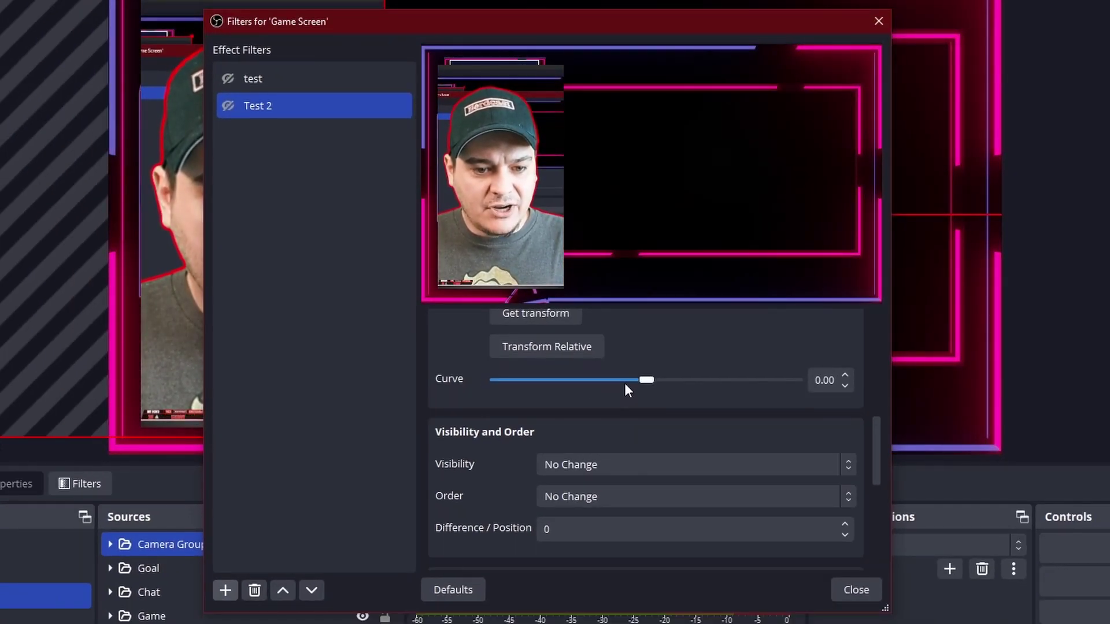
Step: Set Test 2's Start Trigger to Enable and its Next Move to test
{"action": "scroll", "coordinate": [625, 383], "scroll_direction": "down", "scroll_amount": 4}
{"action": "left_click", "coordinate": [590, 445]}
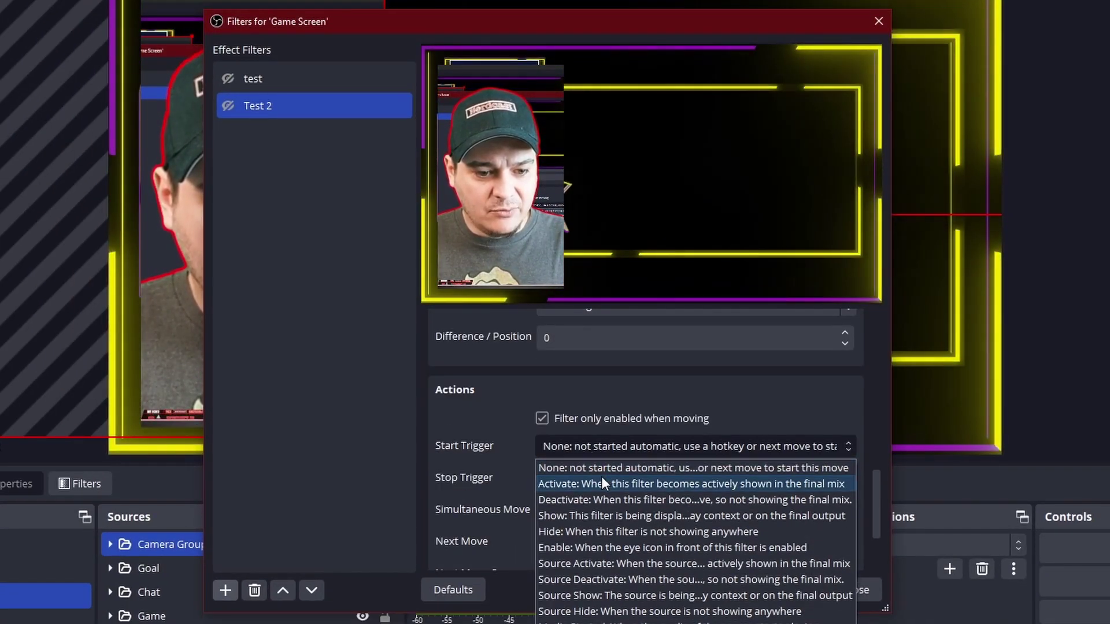
{"action": "left_click", "coordinate": [605, 545]}
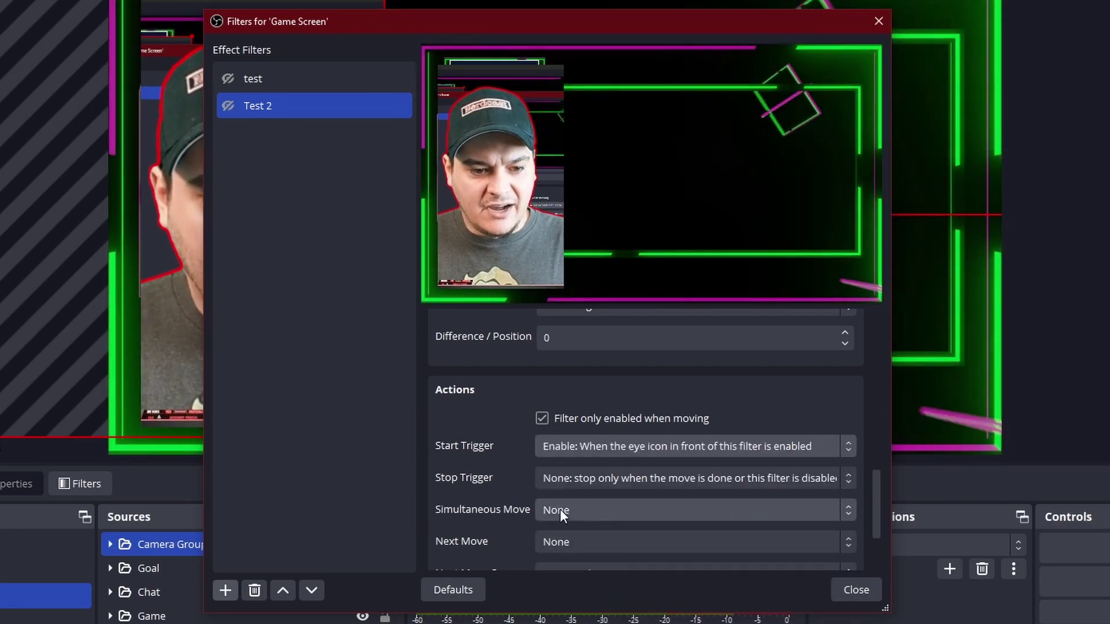
{"action": "scroll", "coordinate": [491, 466], "scroll_direction": "down", "scroll_amount": 3}
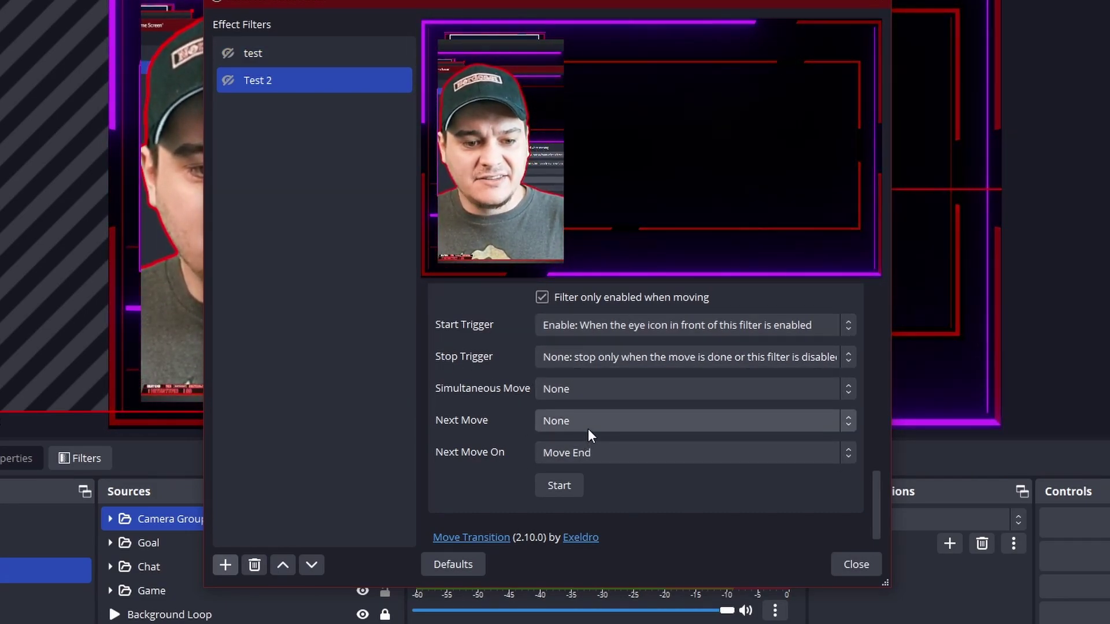
{"action": "left_click", "coordinate": [588, 428]}
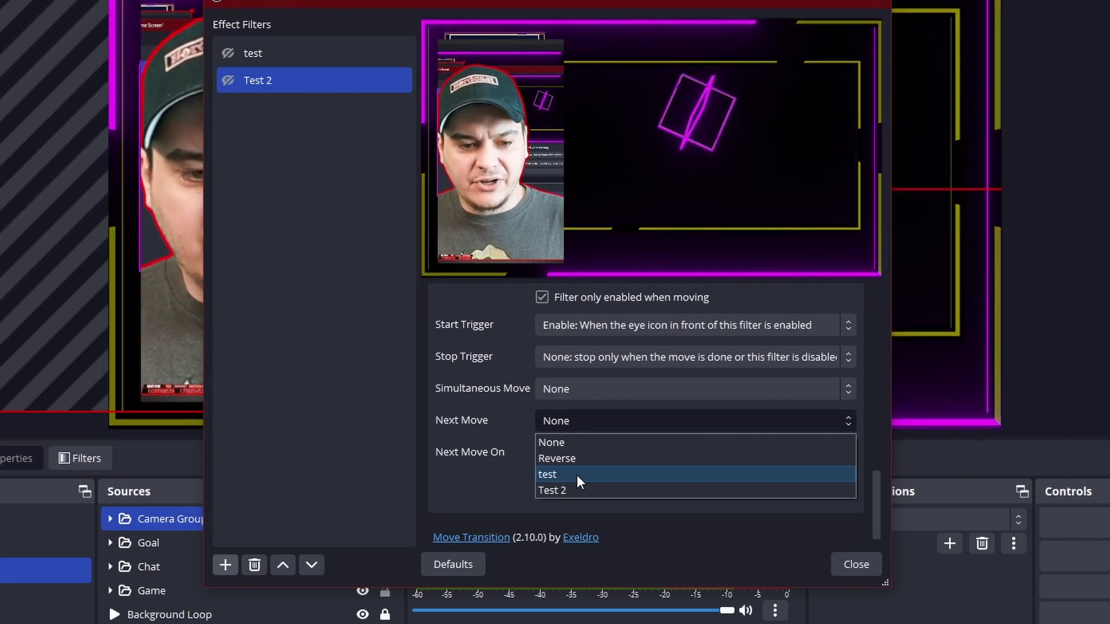
{"action": "left_click", "coordinate": [577, 474]}
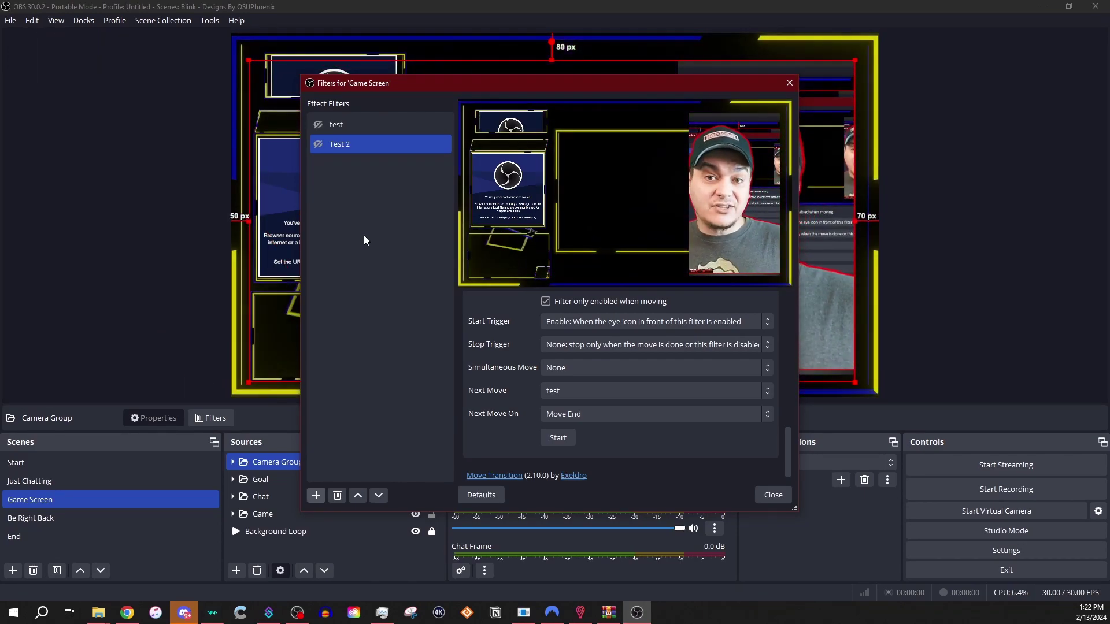
Step: Check Test 2's transform settings, then run the Test 2 move to preview the chained camera slide
{"action": "scroll", "coordinate": [523, 341], "scroll_direction": "up", "scroll_amount": 5}
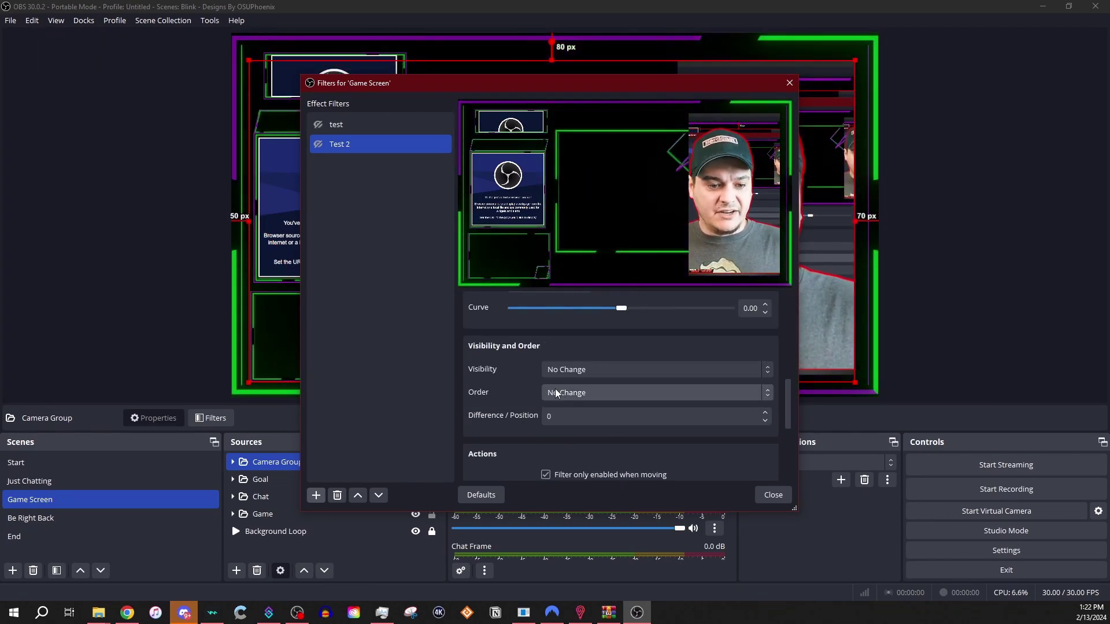
{"action": "scroll", "coordinate": [518, 392], "scroll_direction": "up", "scroll_amount": 2}
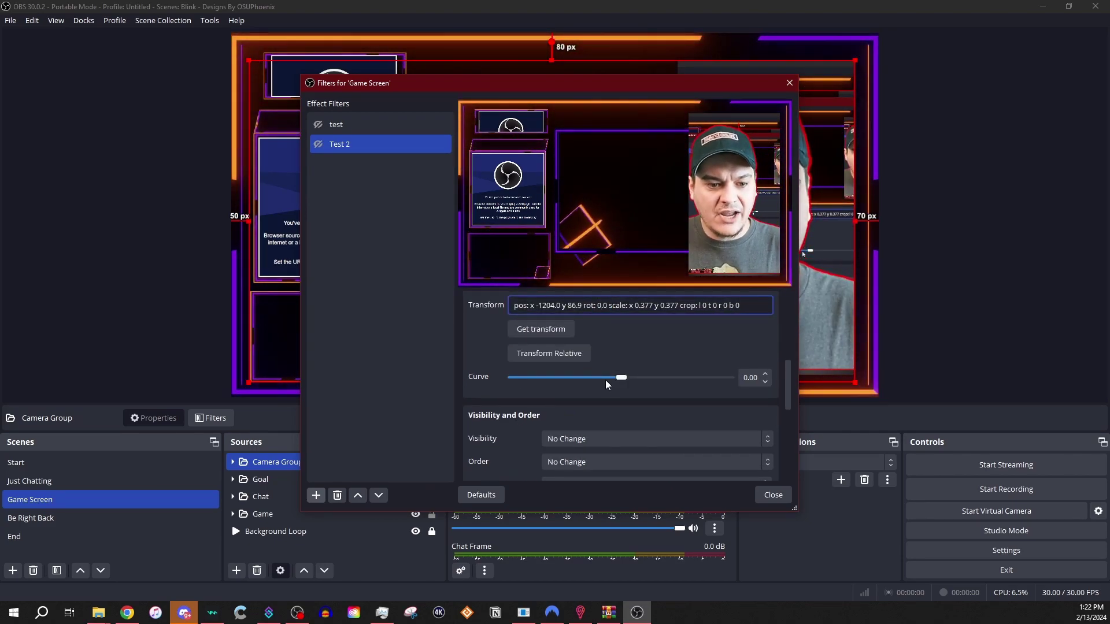
{"action": "scroll", "coordinate": [503, 381], "scroll_direction": "down", "scroll_amount": 7}
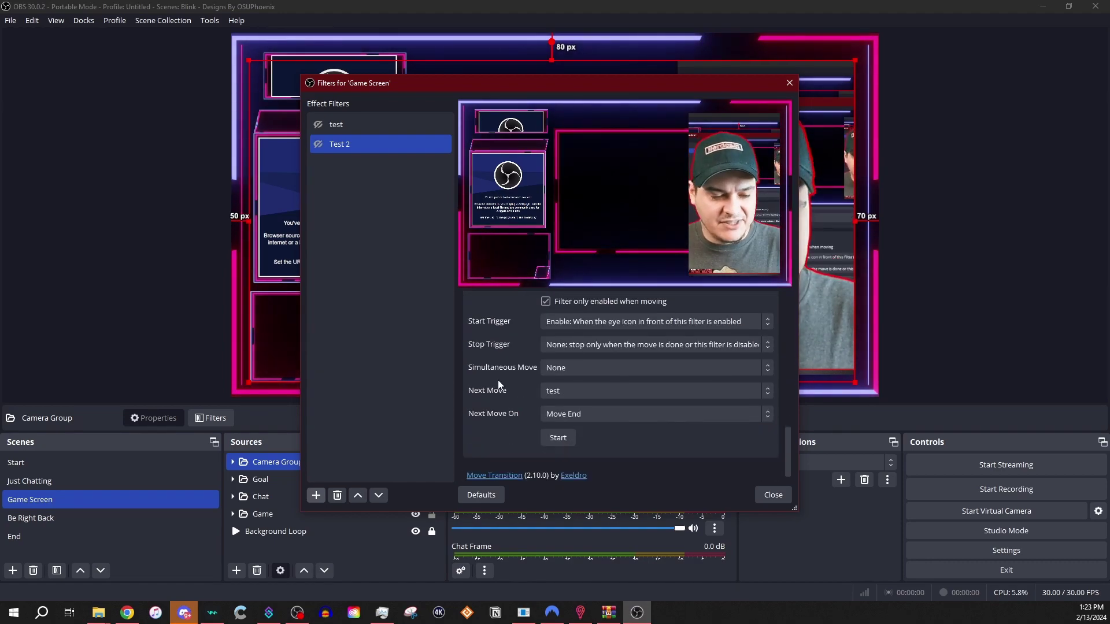
{"action": "left_click", "coordinate": [558, 428]}
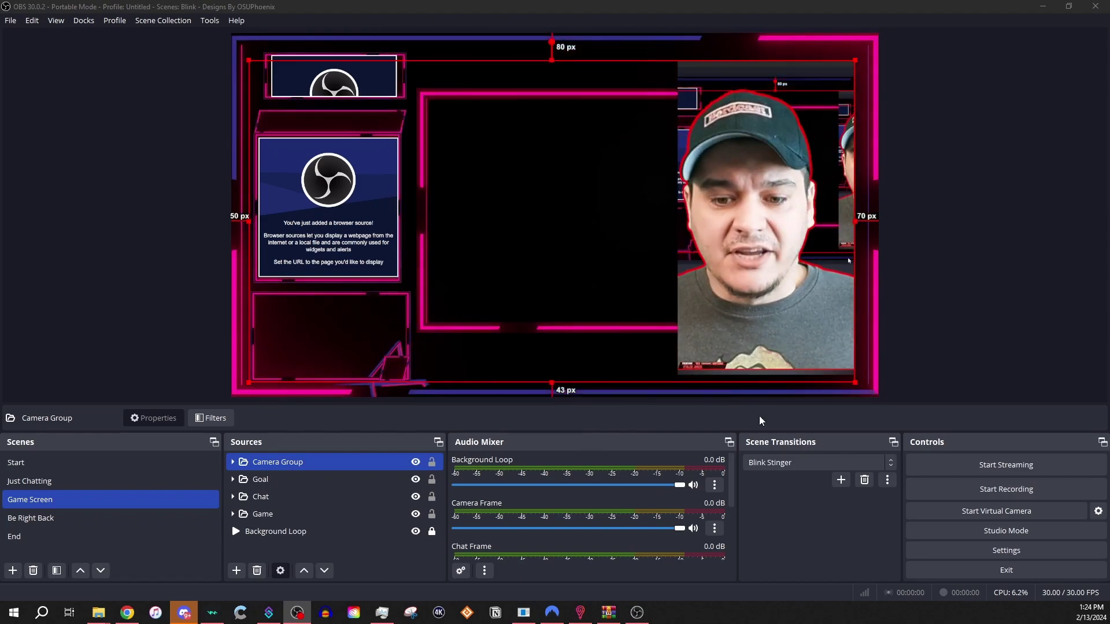
Step: In the Settings hotkey list, assign Ctrl + Right as the hotkey for the Test 2 filter
{"action": "left_click", "coordinate": [989, 552]}
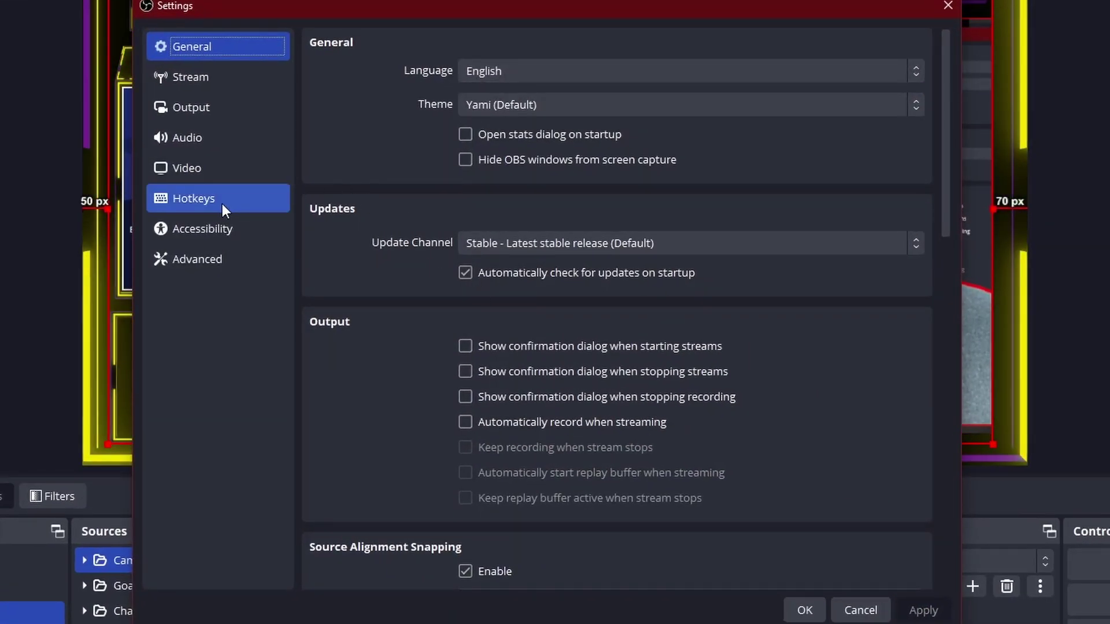
{"action": "left_click", "coordinate": [219, 203]}
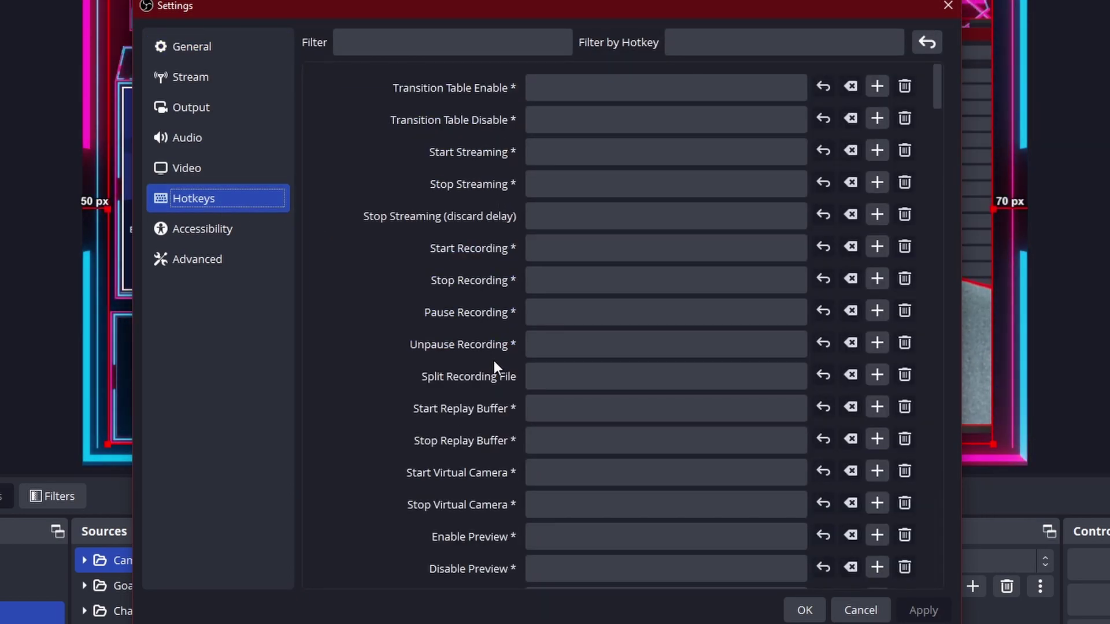
{"action": "scroll", "coordinate": [497, 454], "scroll_direction": "down", "scroll_amount": 5}
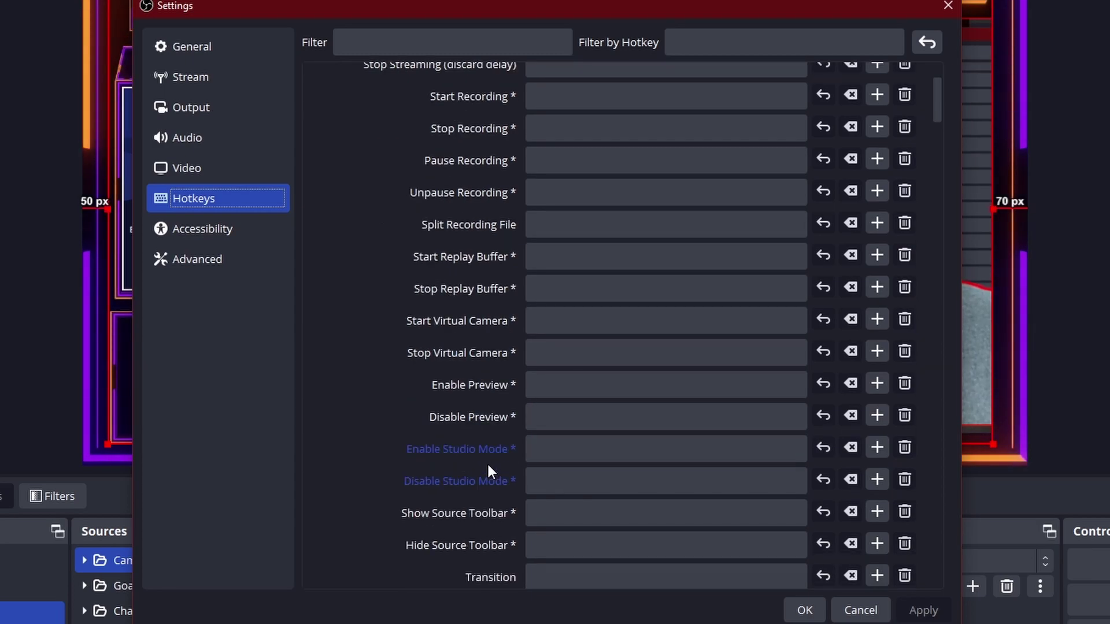
{"action": "scroll", "coordinate": [489, 469], "scroll_direction": "down", "scroll_amount": 3}
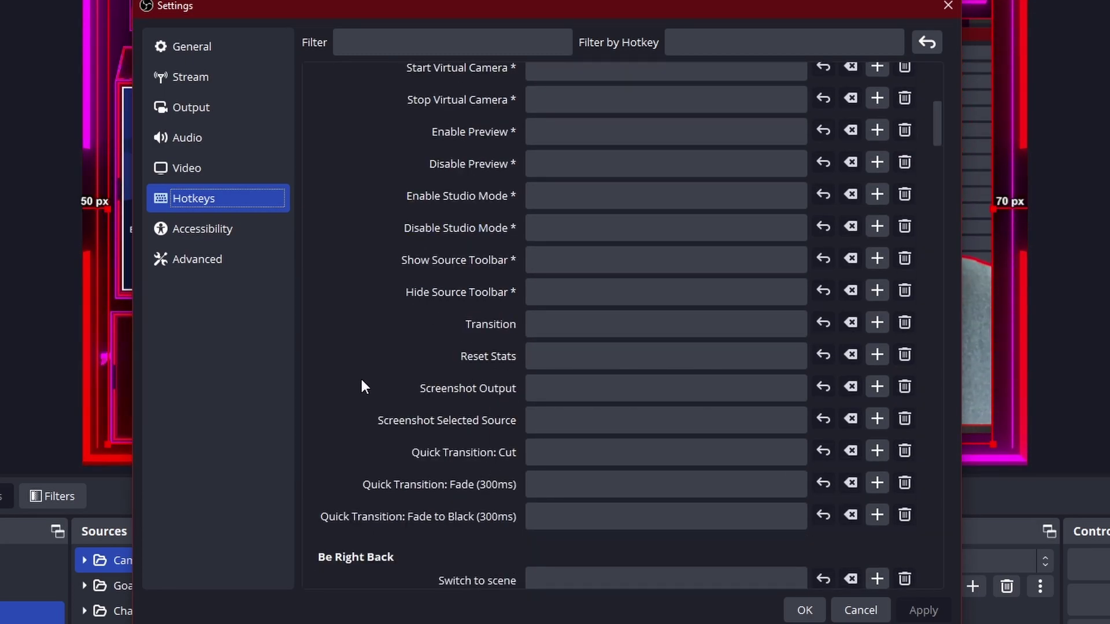
{"action": "scroll", "coordinate": [361, 384], "scroll_direction": "down", "scroll_amount": 4}
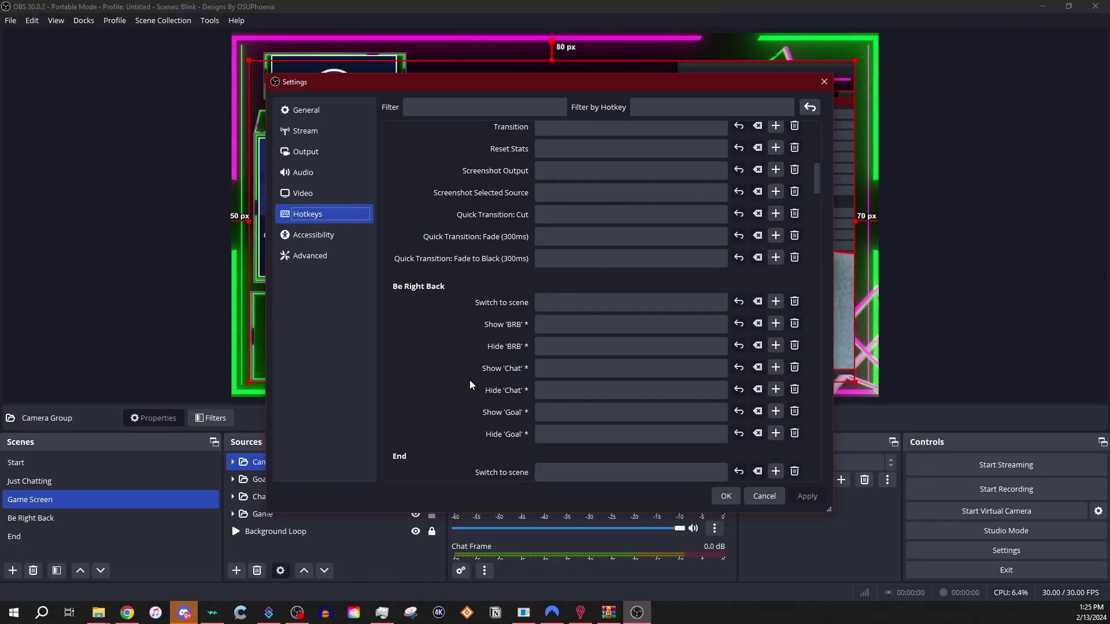
{"action": "scroll", "coordinate": [469, 380], "scroll_direction": "down", "scroll_amount": 5}
{"action": "scroll", "coordinate": [470, 379], "scroll_direction": "down", "scroll_amount": 2}
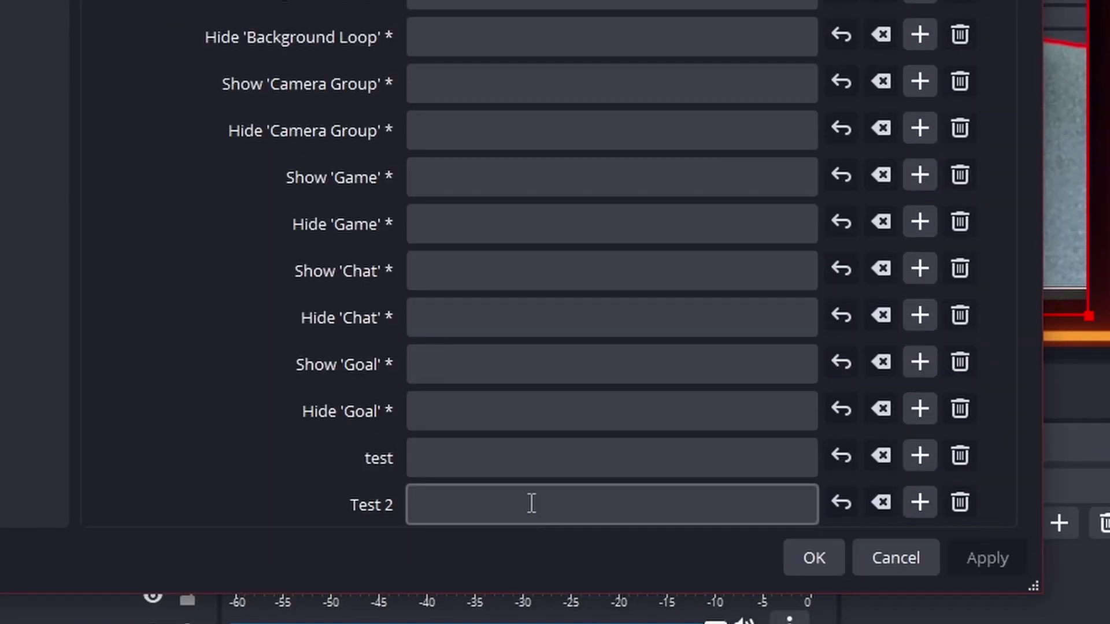
{"action": "left_click", "coordinate": [453, 509]}
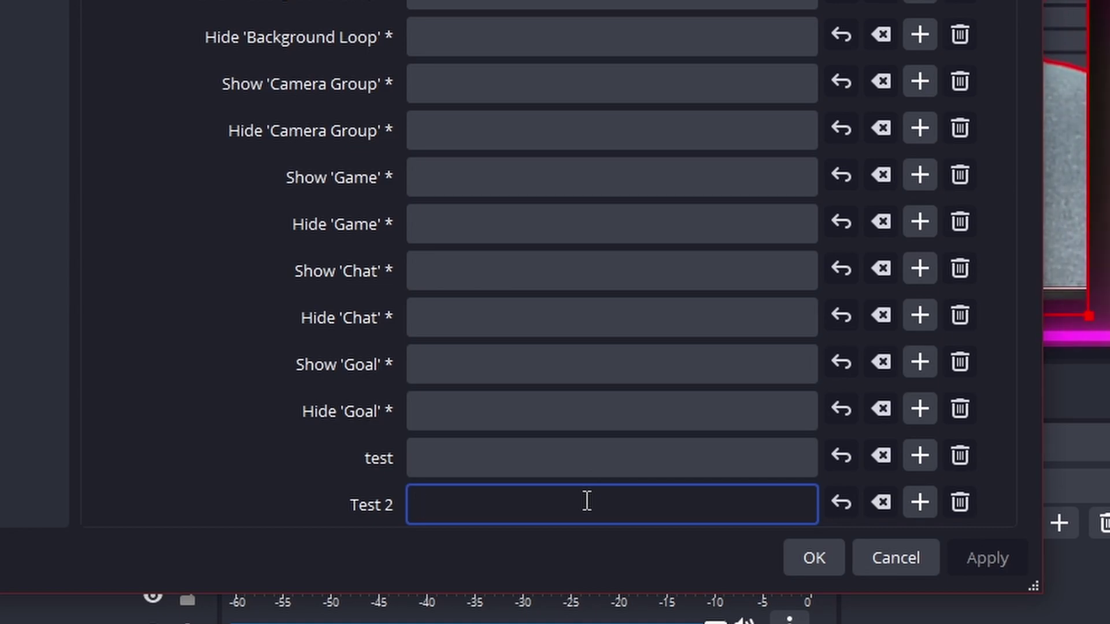
{"action": "key", "text": "ctrl"}
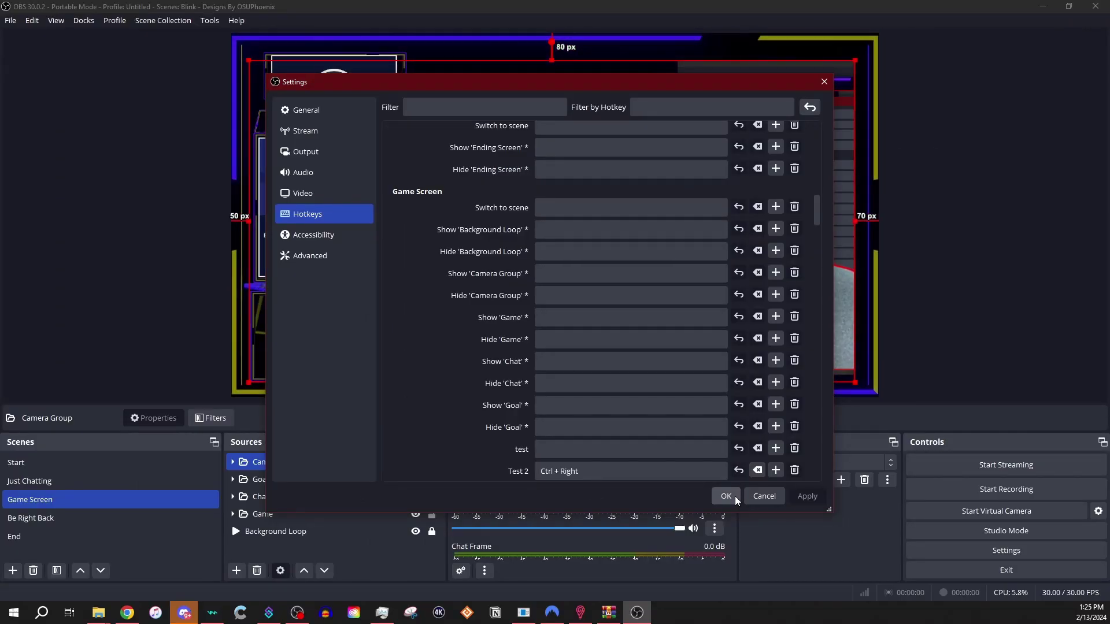
{"action": "left_click", "coordinate": [832, 566]}
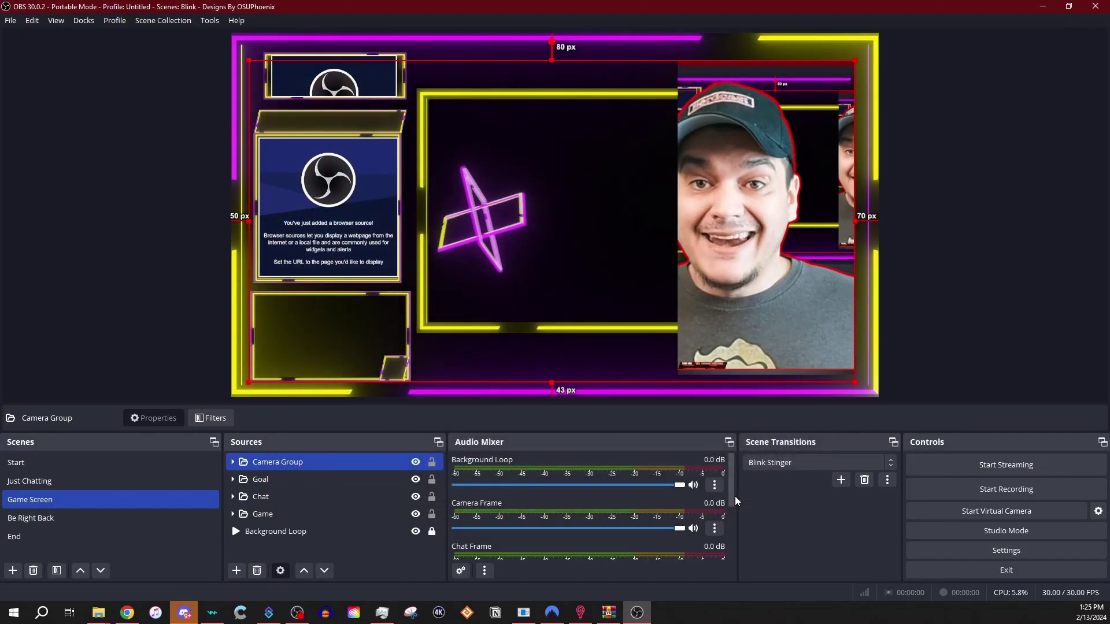